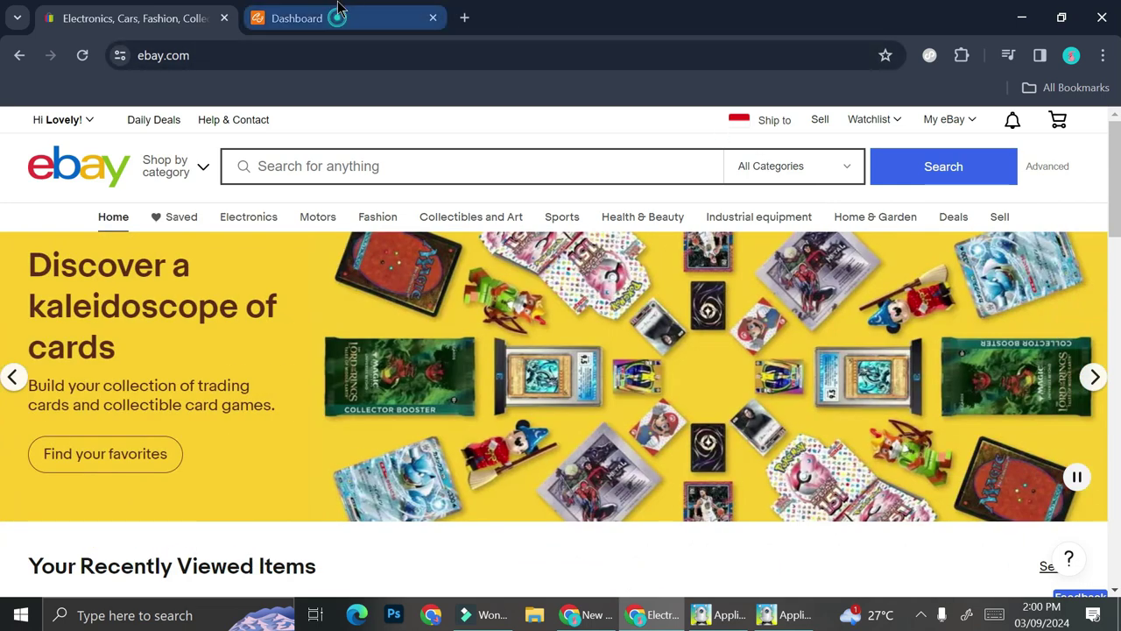
Step: Switch to the CJdropshipping home page, dismiss the update notice and assistant pop-up, and look over the Trending Products section
left_click(338, 11)
left_click(32, 133)
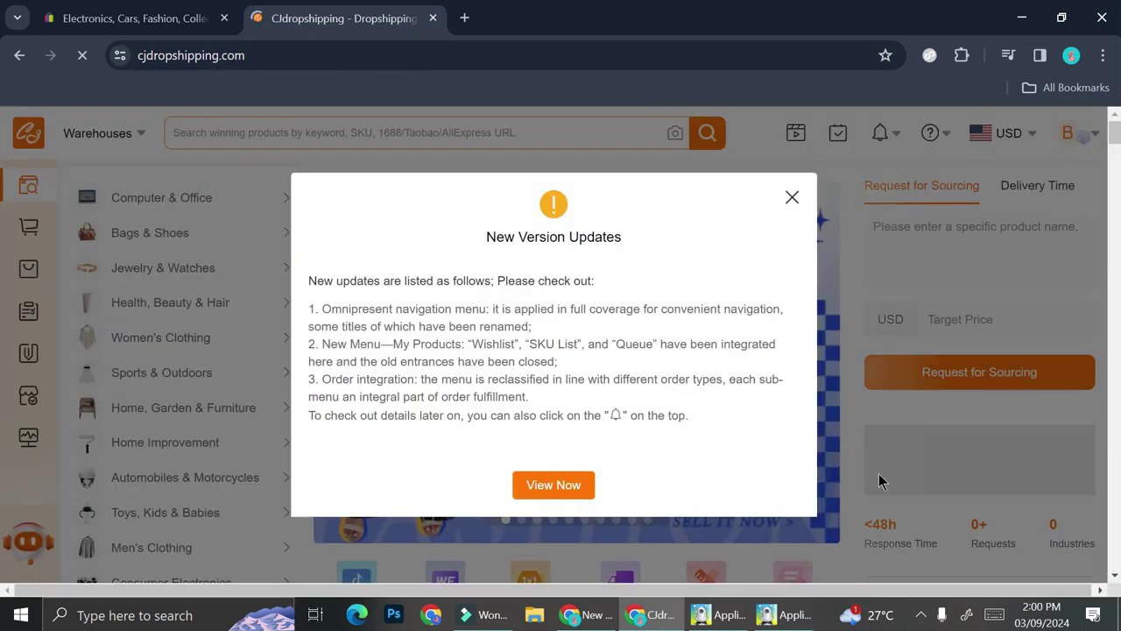
left_click(791, 200)
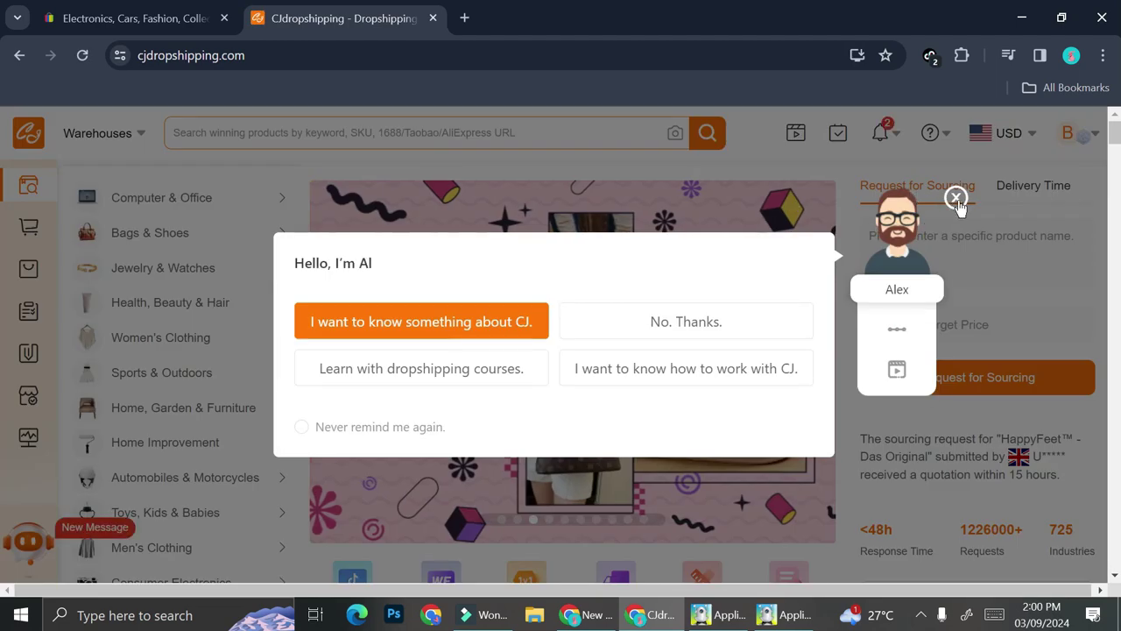
left_click(879, 185)
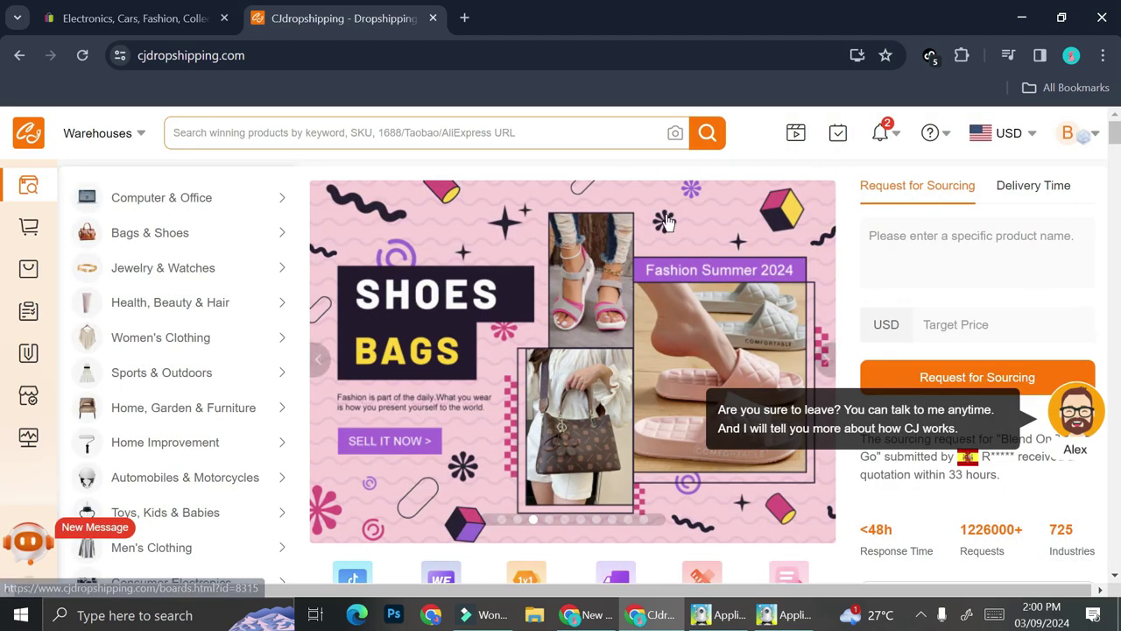
scroll(687, 324, "down", 5)
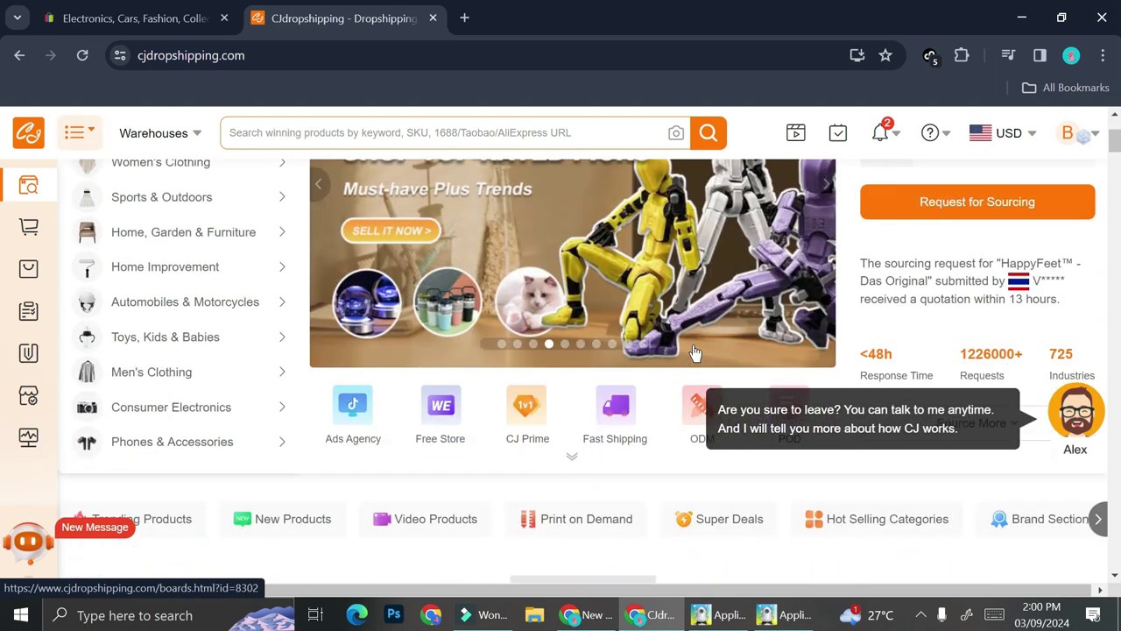
scroll(694, 344, "down", 2)
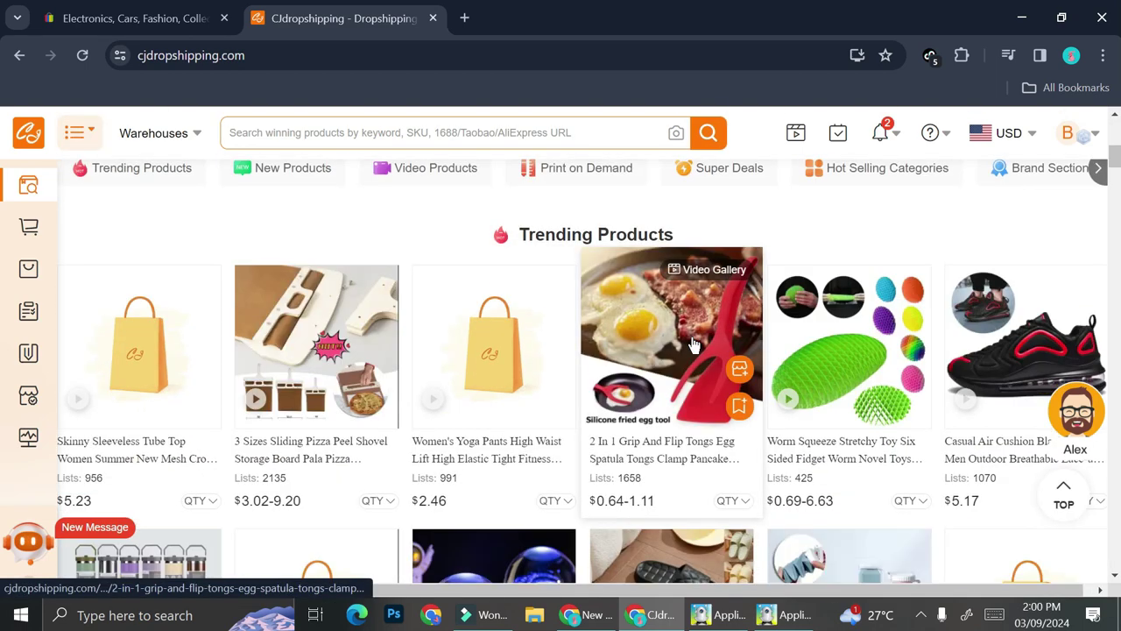
mouse_move(694, 344)
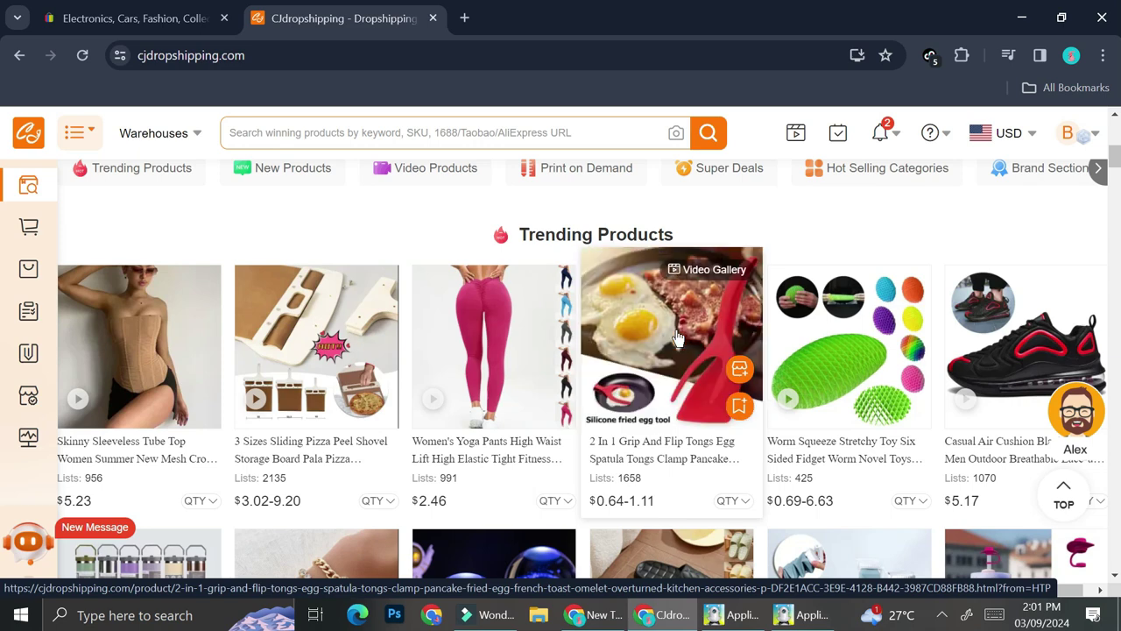
Step: On the eBay site, open the account settings from My eBay and review the personal information page
left_click(140, 18)
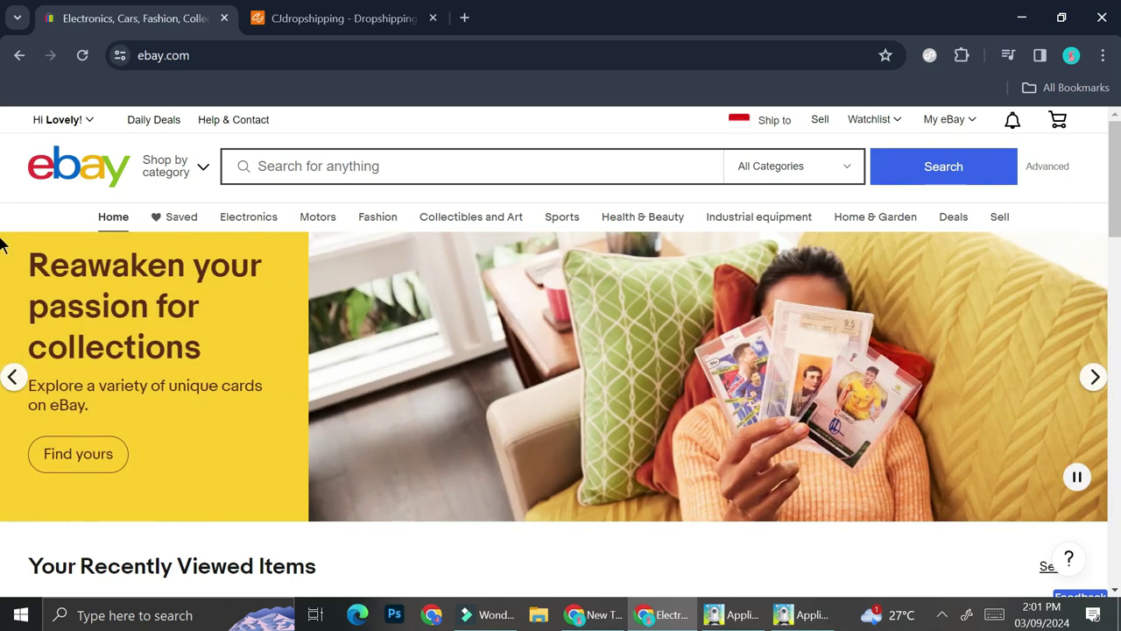
mouse_move(971, 125)
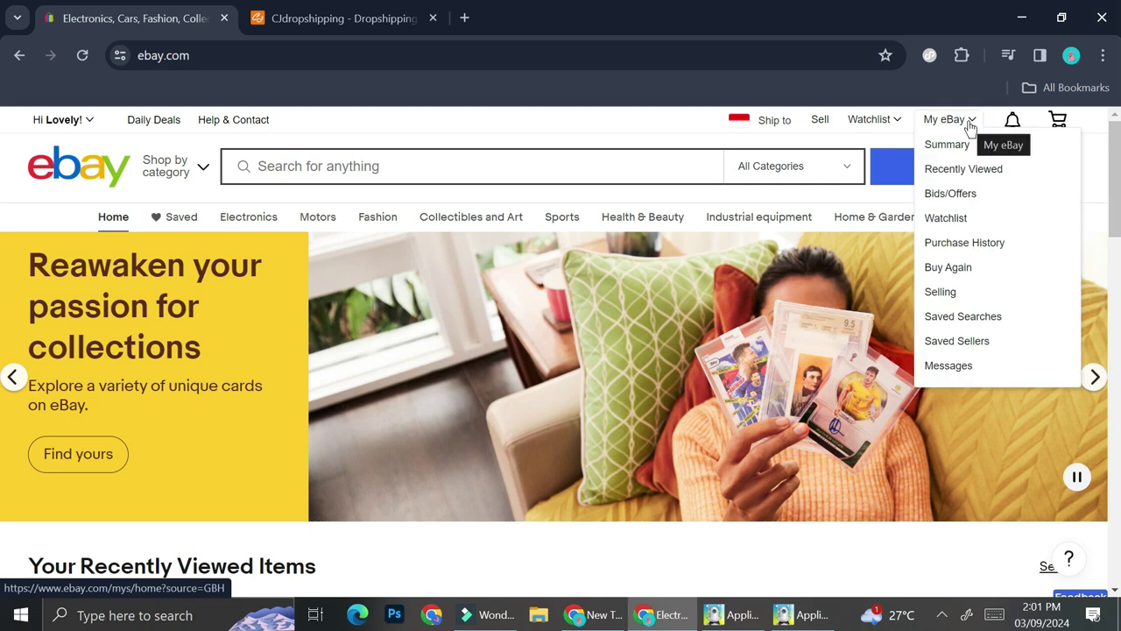
left_click(961, 125)
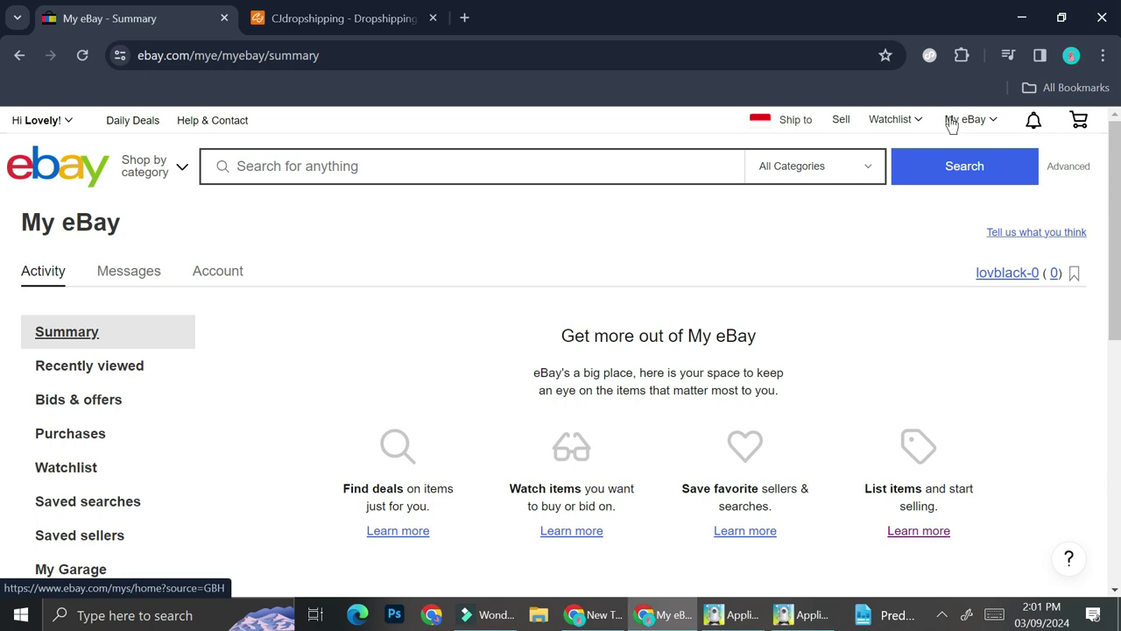
left_click(229, 287)
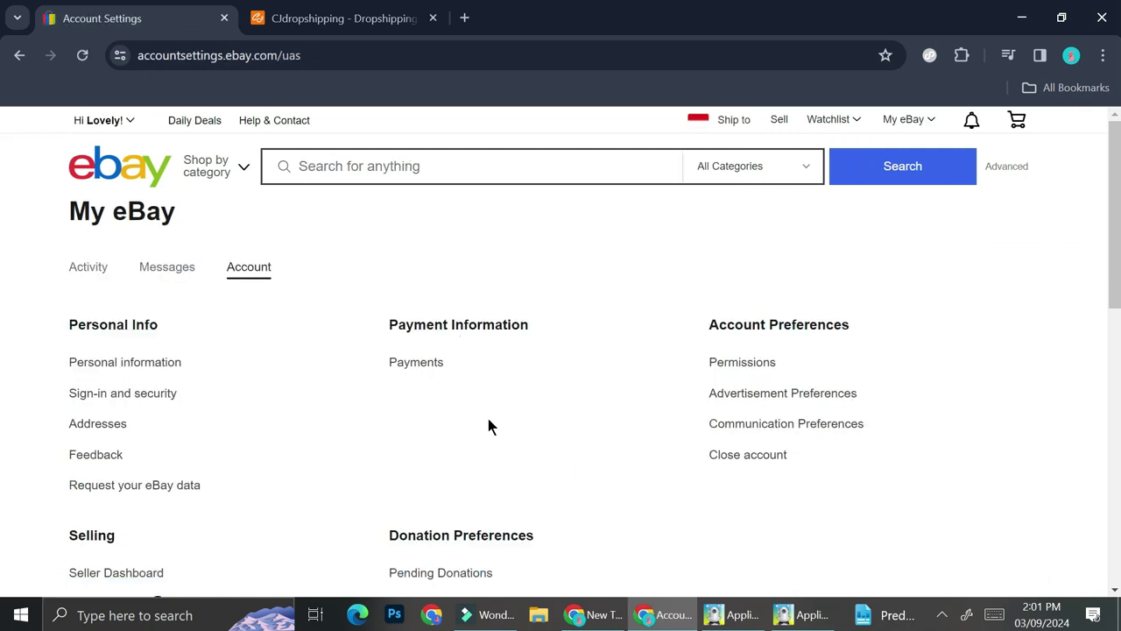
scroll(489, 426, "down", 2)
left_click(135, 189)
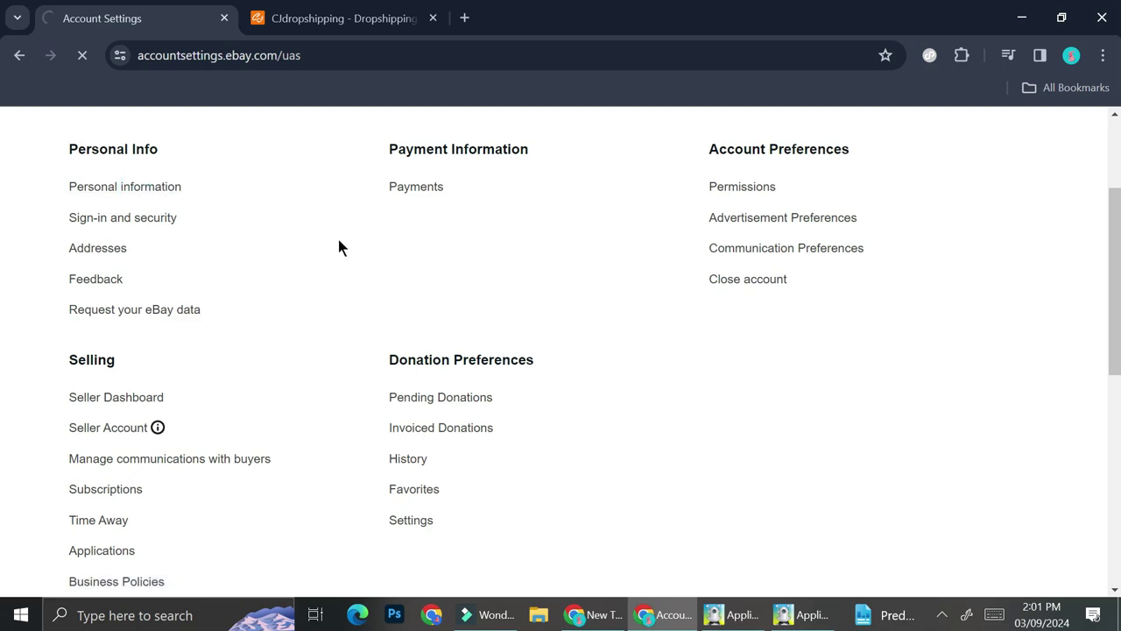
scroll(525, 375, "down", 4)
scroll(524, 375, "up", 2)
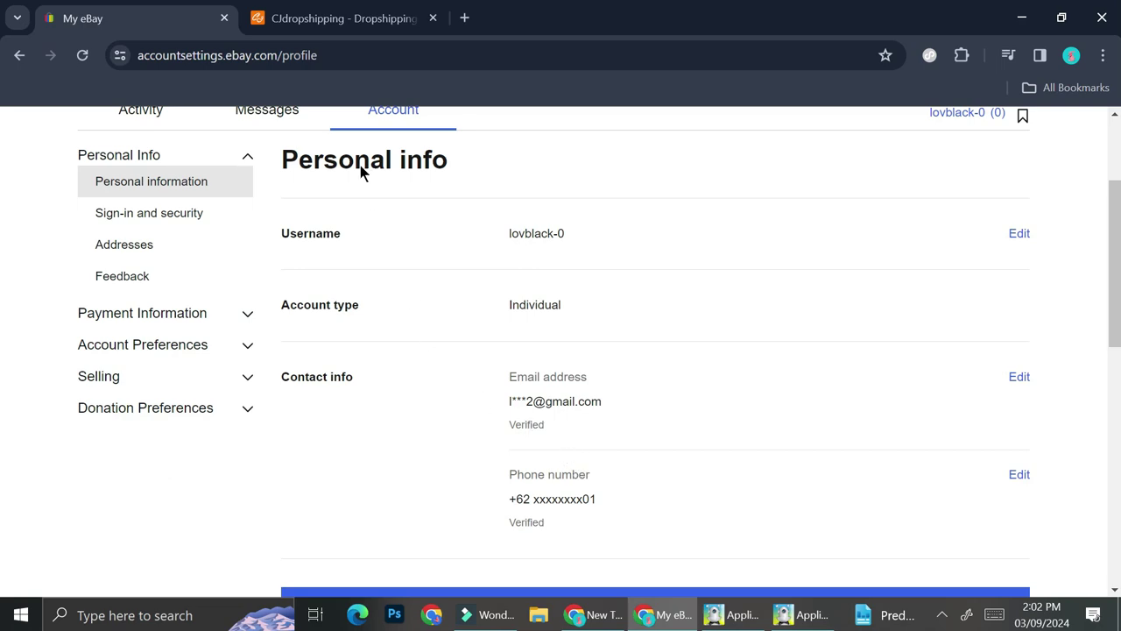
Step: Return to CJdropshipping and open the account dashboard from the profile
left_click(342, 18)
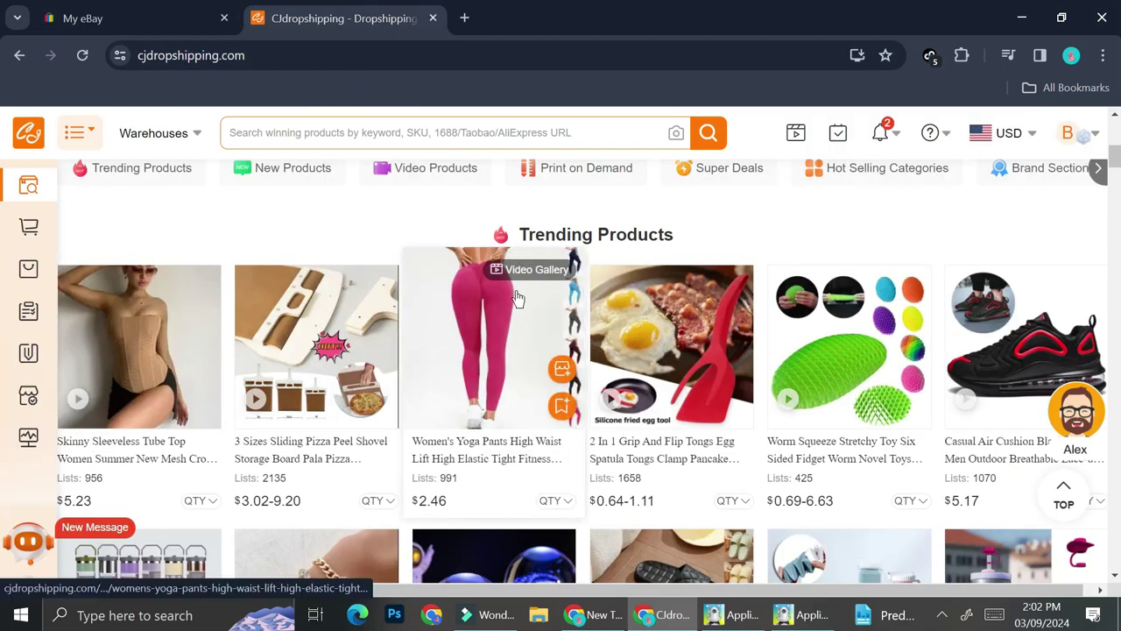
scroll(374, 237, "up", 4)
scroll(373, 237, "up", 2)
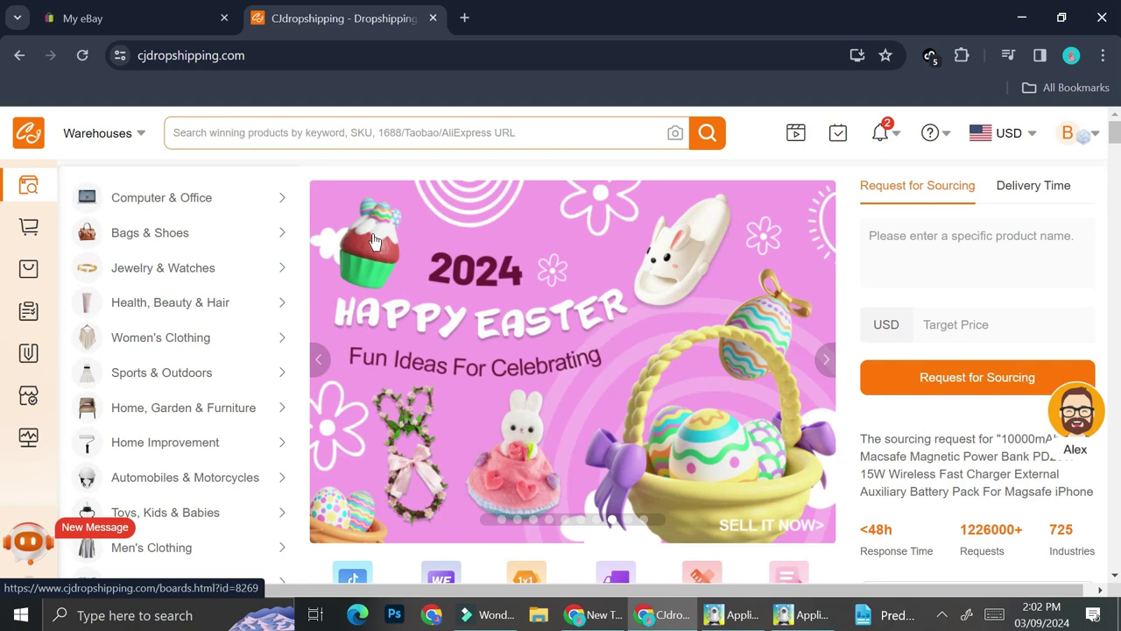
mouse_move(1072, 133)
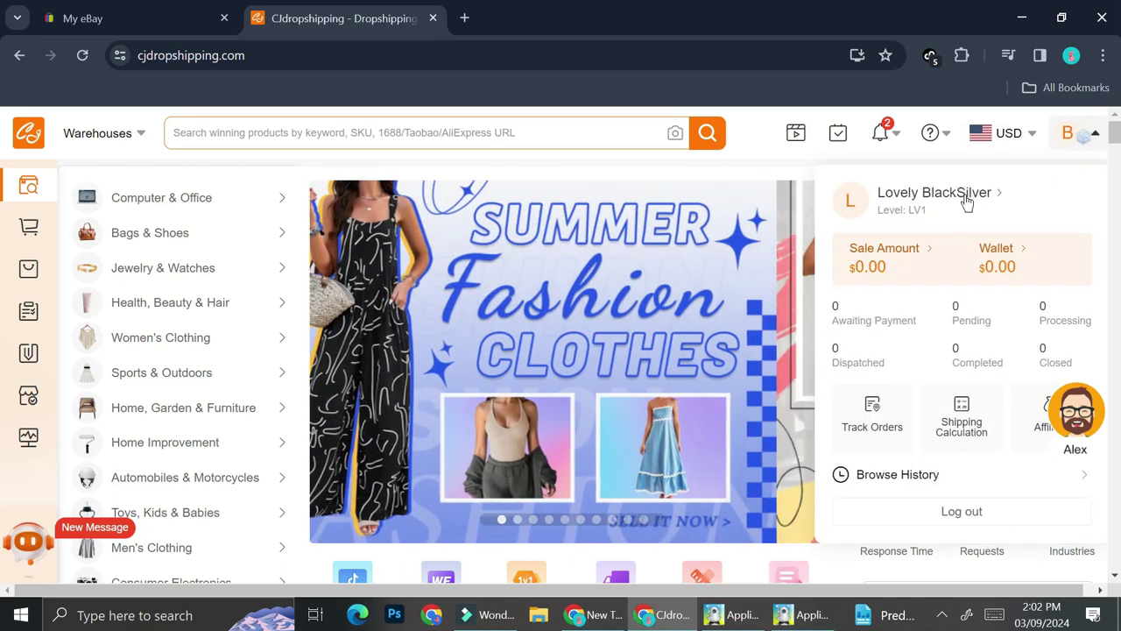
left_click(966, 194)
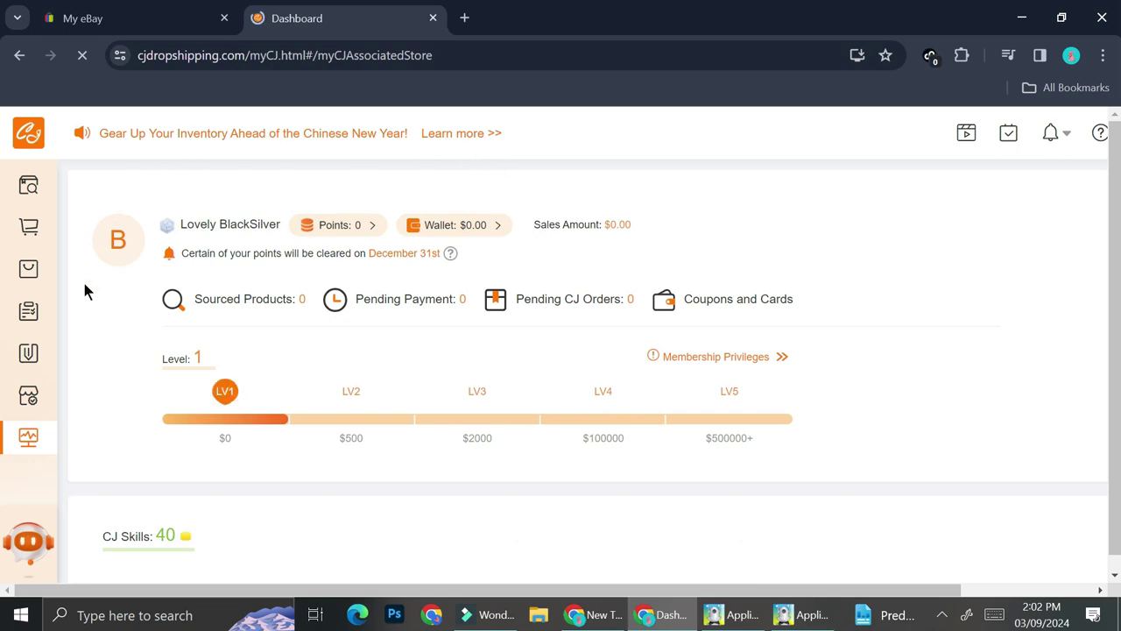
Step: Add an eBay store to the CJdropshipping account and grant the application access on eBay's consent page
mouse_move(29, 400)
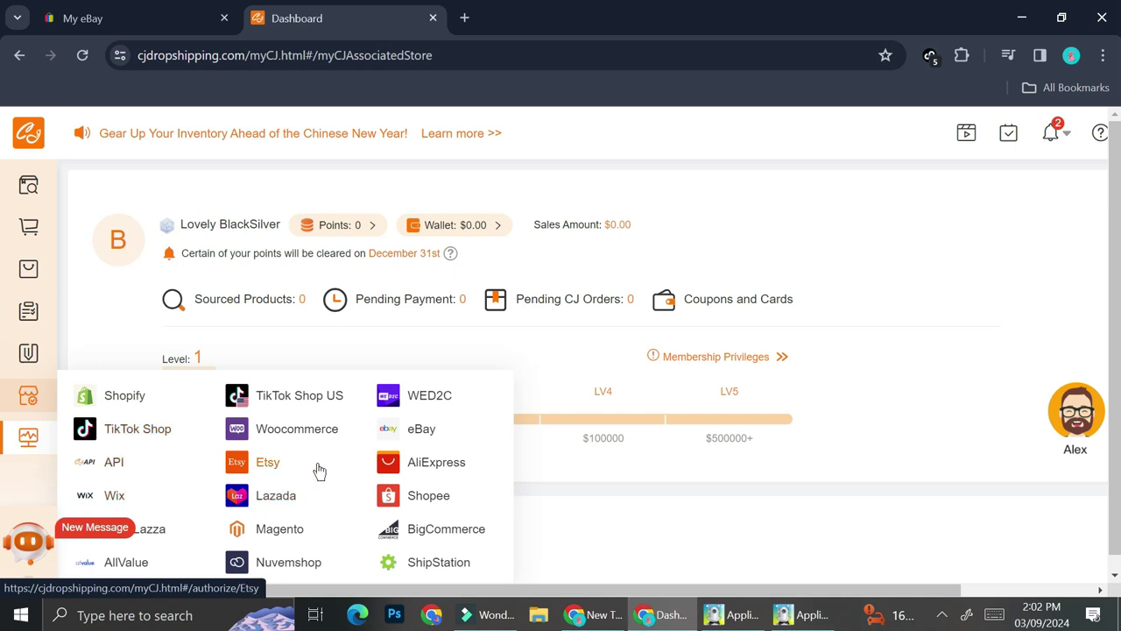
left_click(403, 430)
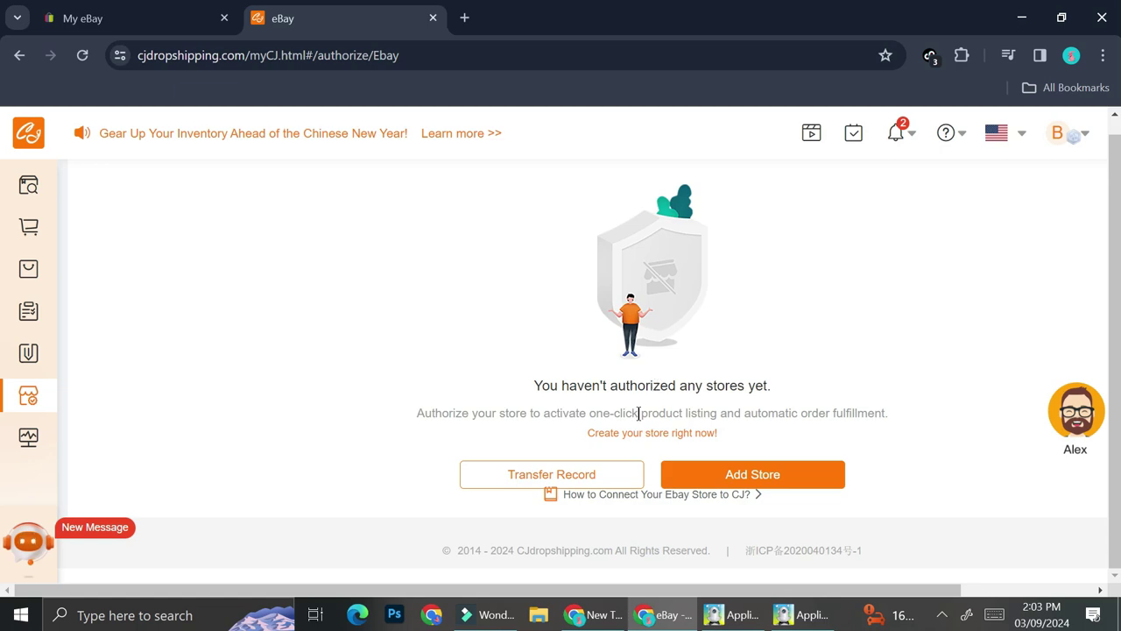
left_click(698, 481)
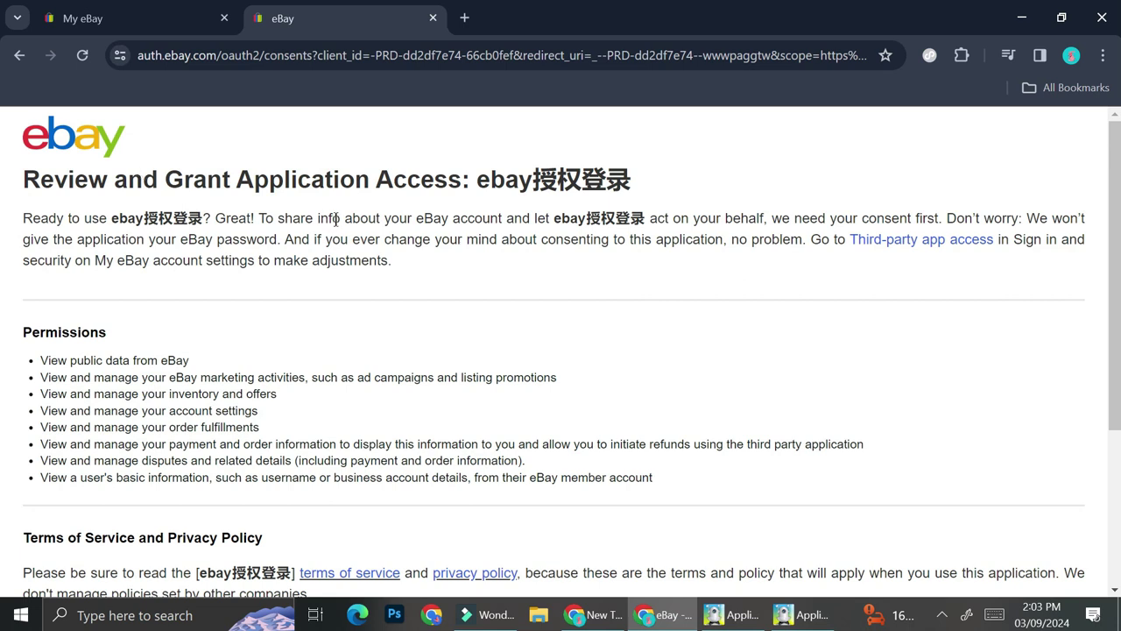
scroll(323, 257, "down", 2)
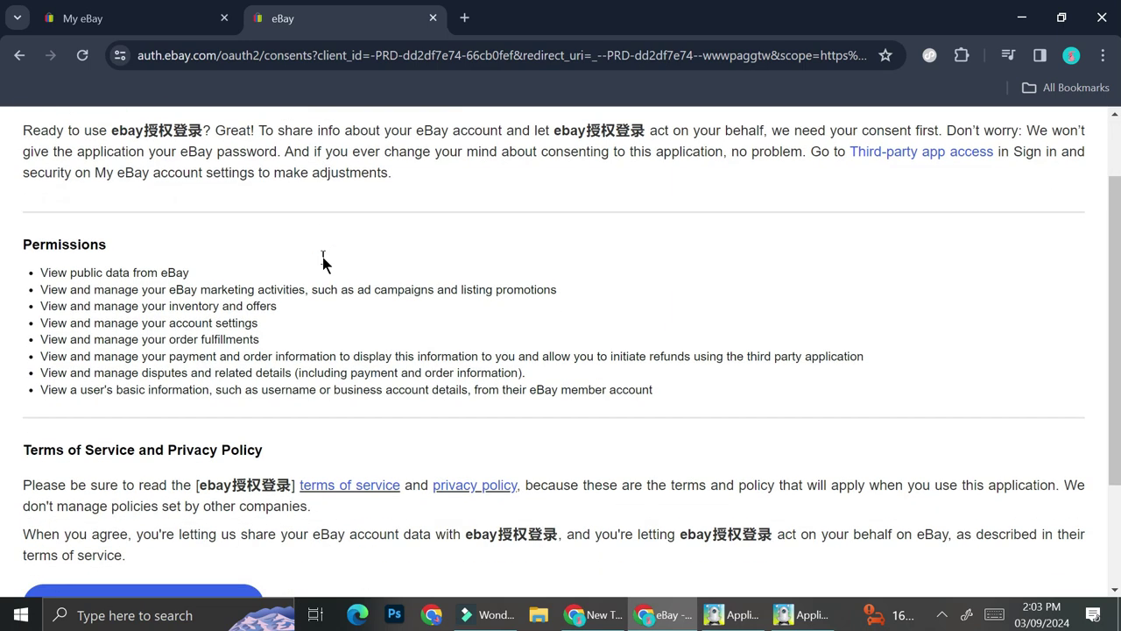
left_click(146, 517)
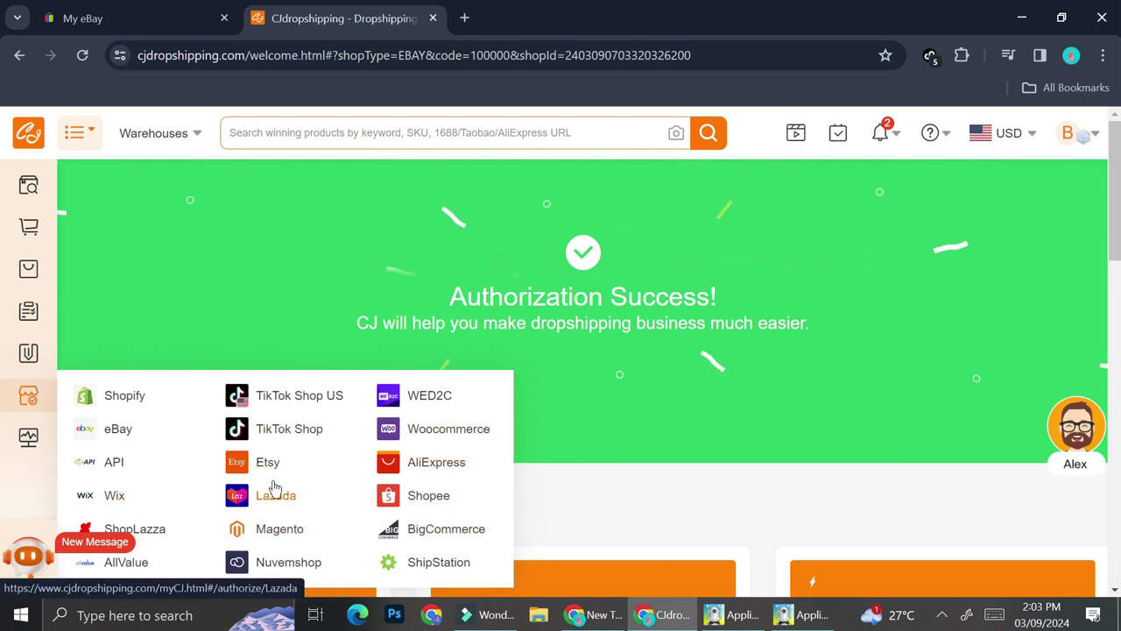
Step: Open the list of authorized eBay stores and compare the store entry with the username on the My eBay activity summary
left_click(144, 433)
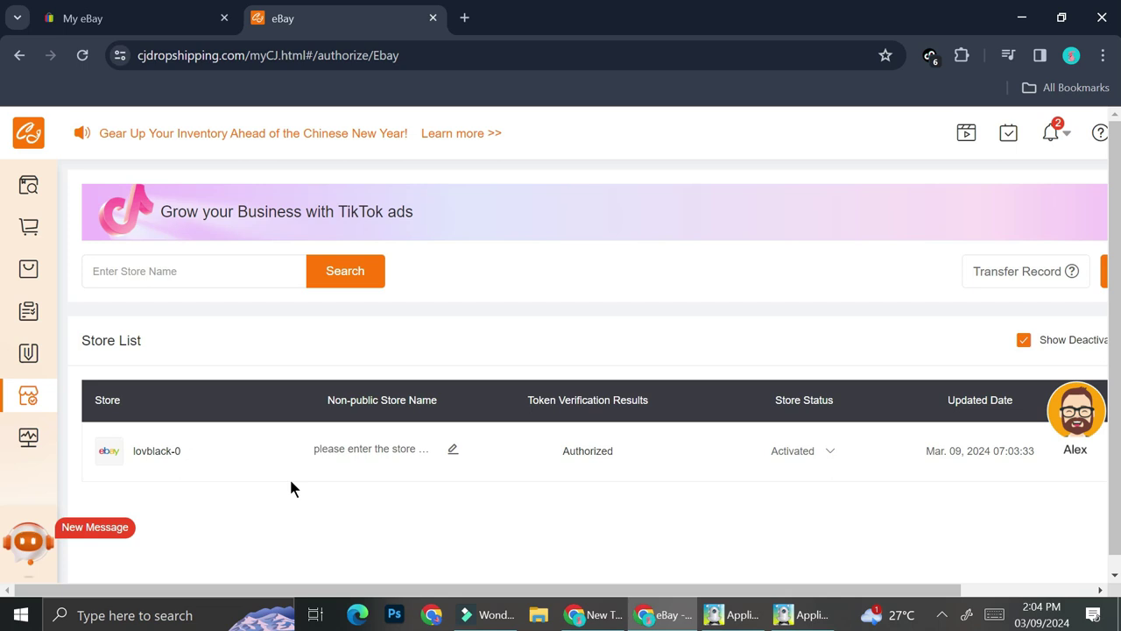
left_click(119, 12)
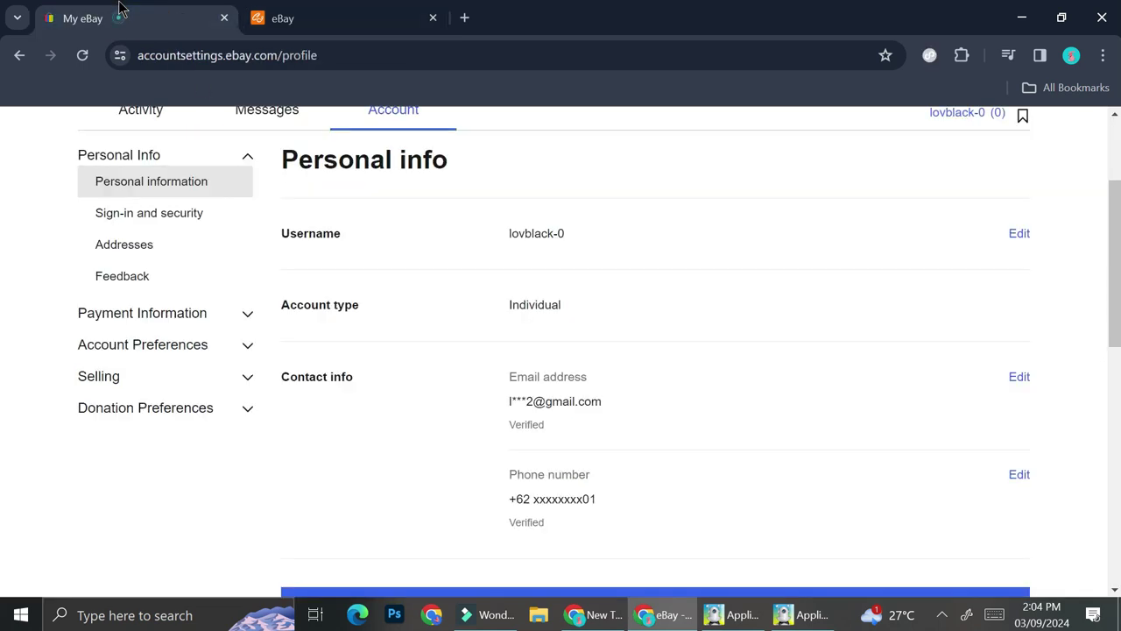
scroll(397, 263, "up", 3)
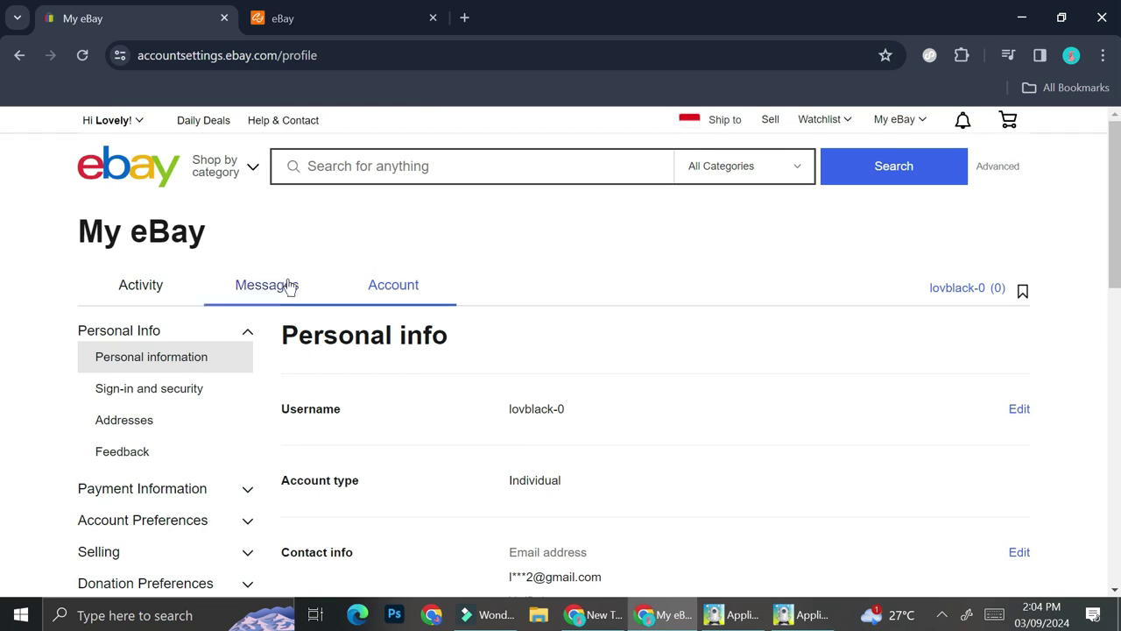
left_click(144, 288)
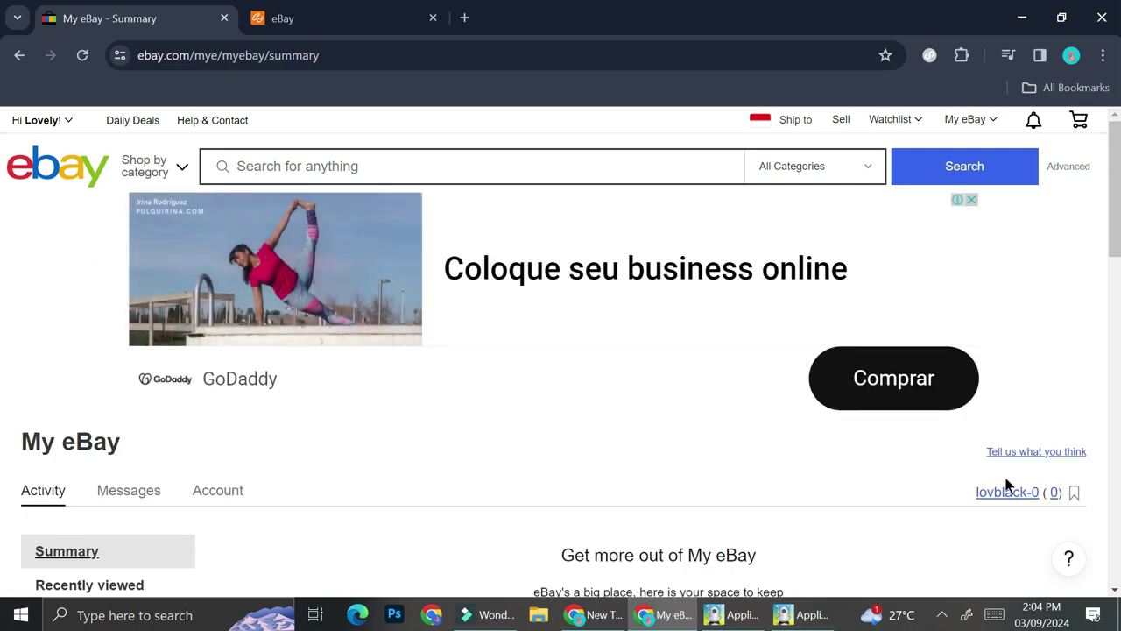
scroll(999, 455, "down", 1)
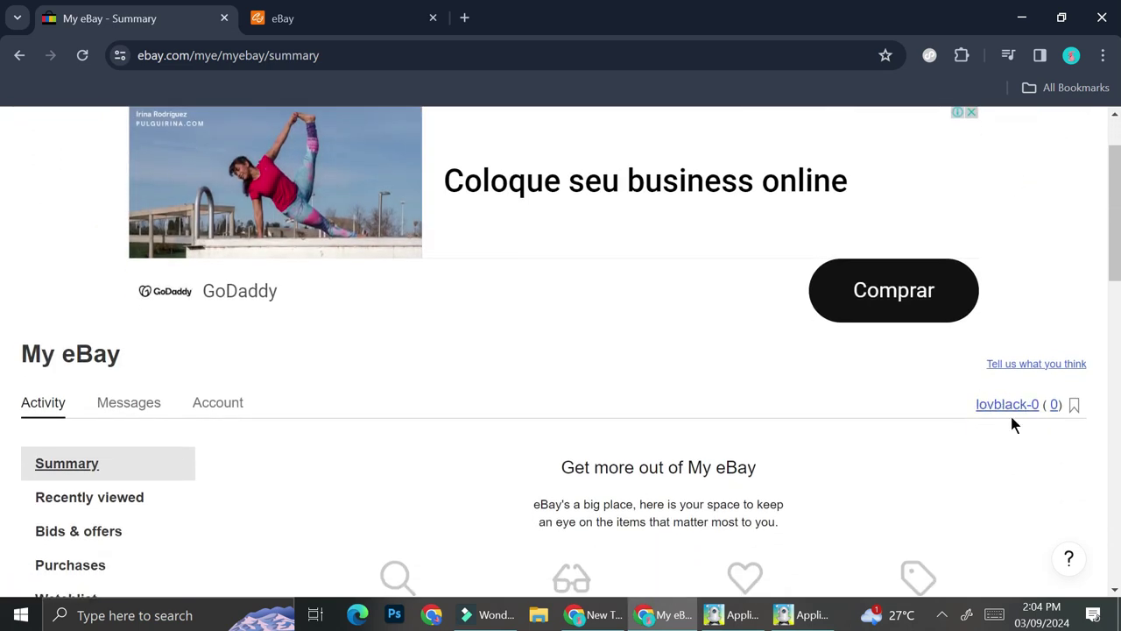
left_click(342, 17)
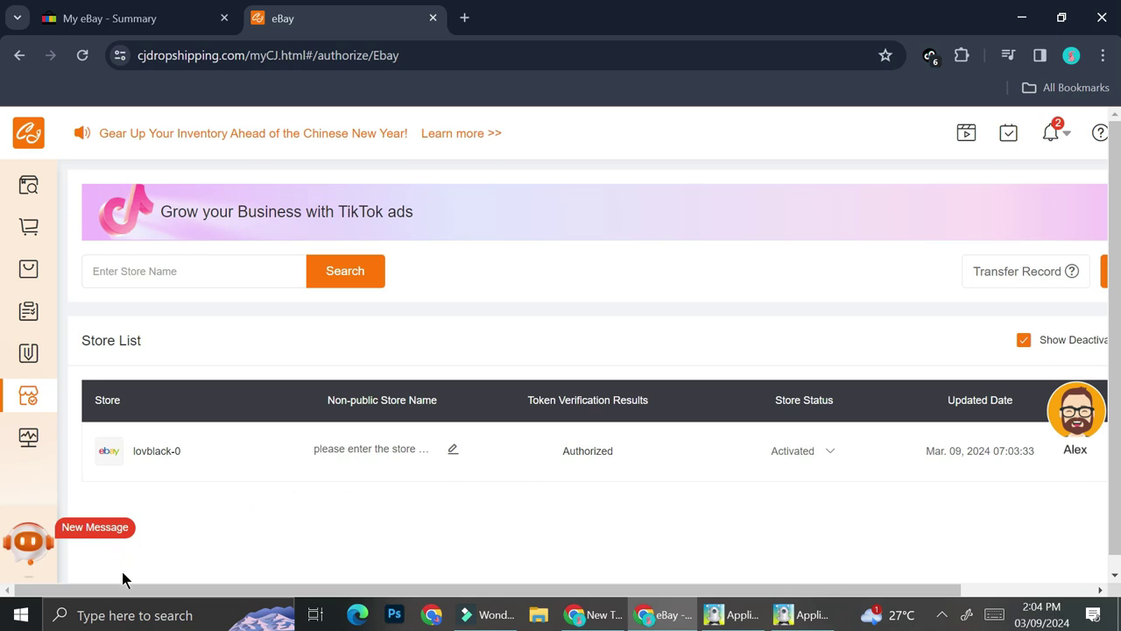
left_click_drag(111, 589, 258, 589)
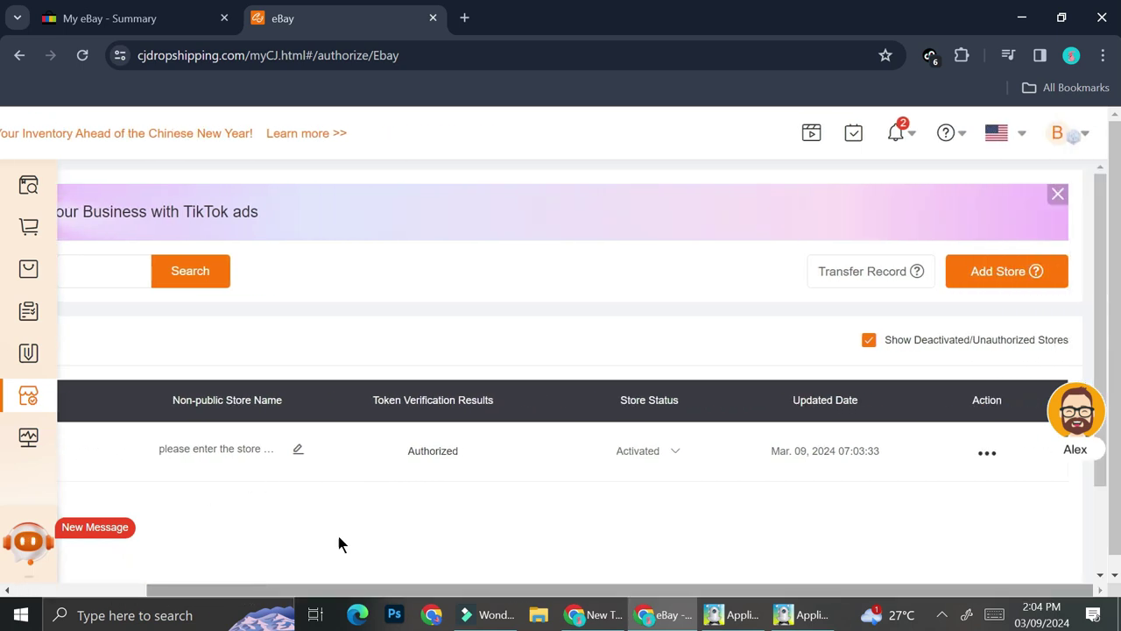
scroll(526, 438, "left", 4)
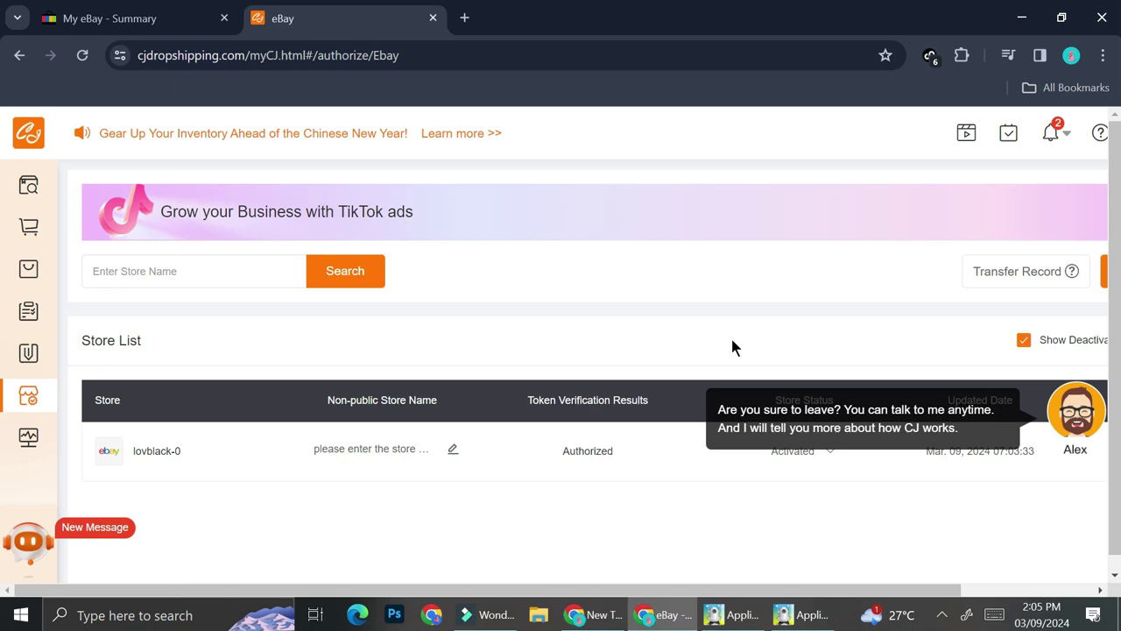
Step: From the CJdropshipping home page, open the products recommended for the eBay platform and expand the category filter
left_click(39, 192)
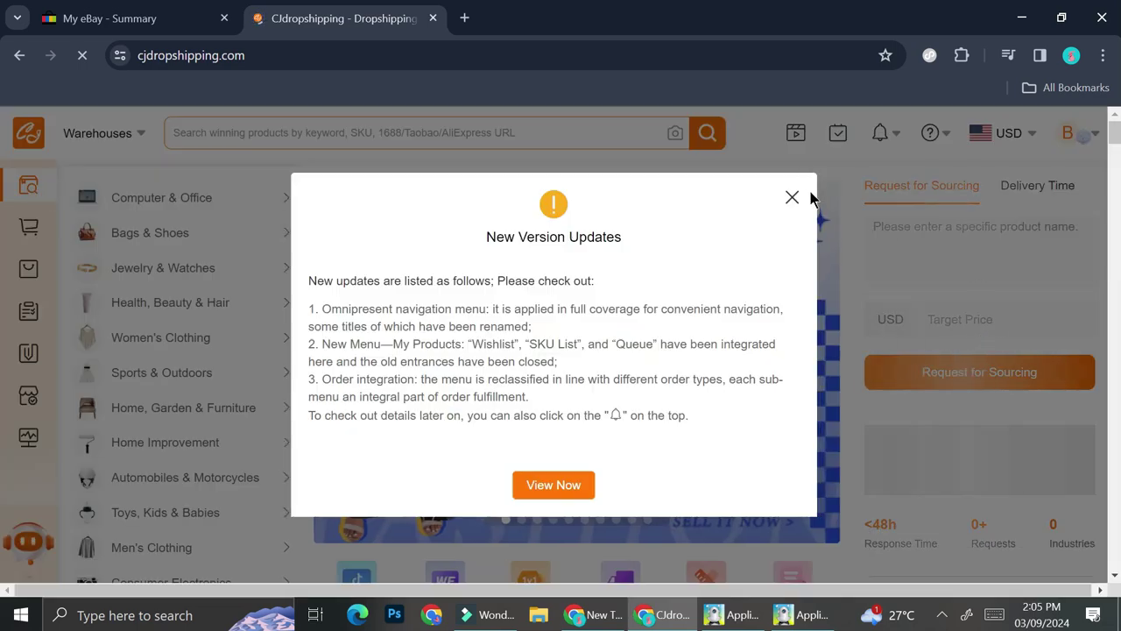
left_click(791, 197)
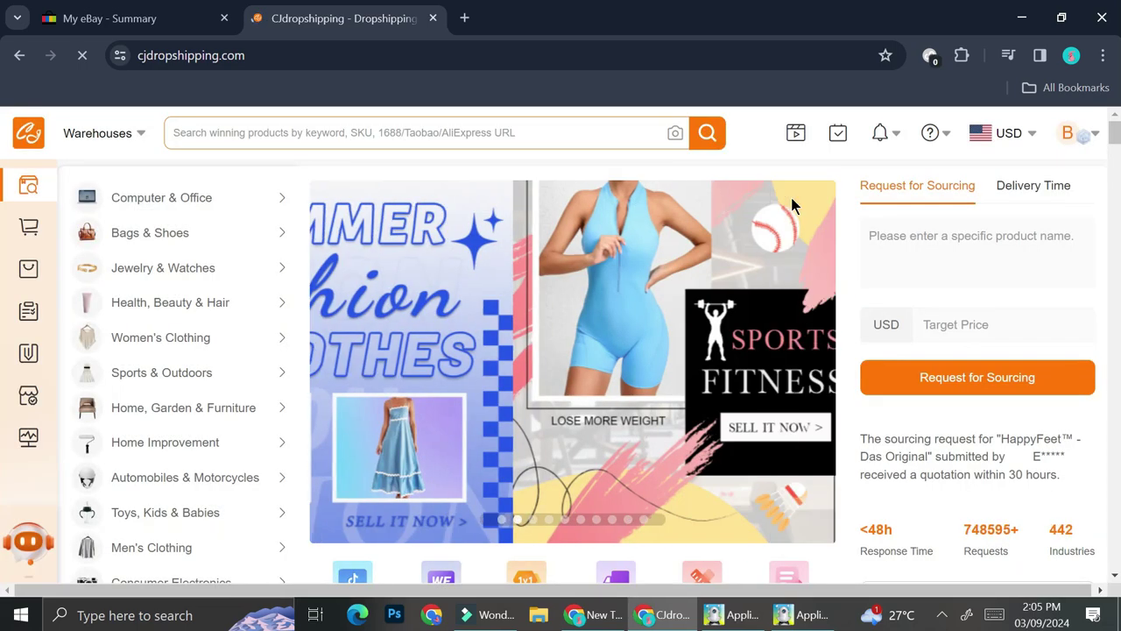
scroll(650, 318, "down", 1)
scroll(649, 318, "down", 8)
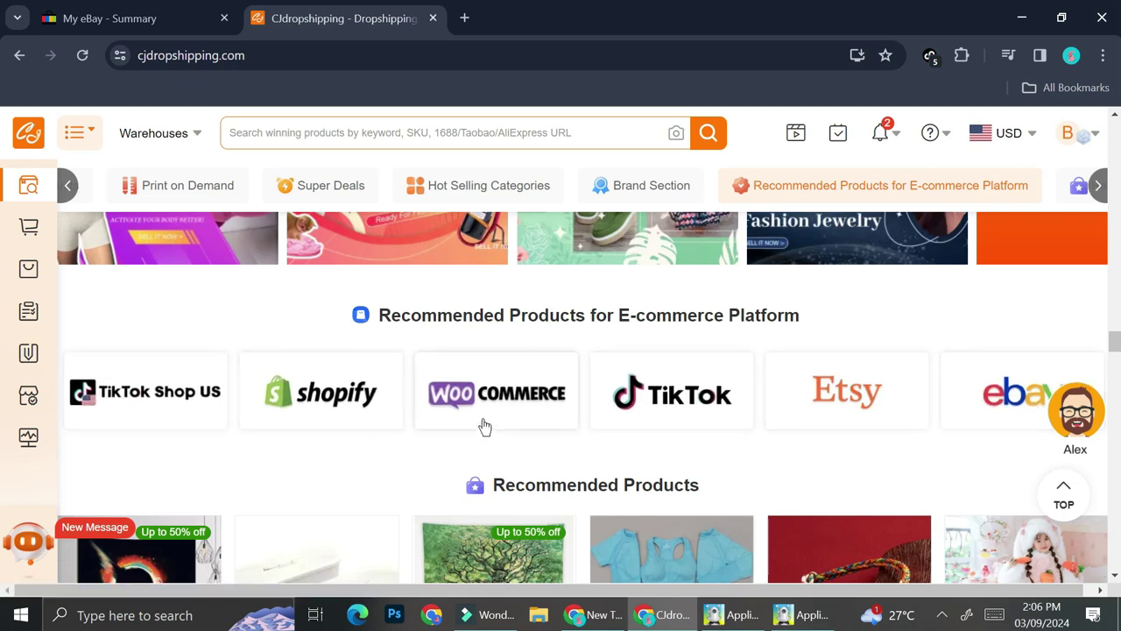
left_click(981, 394)
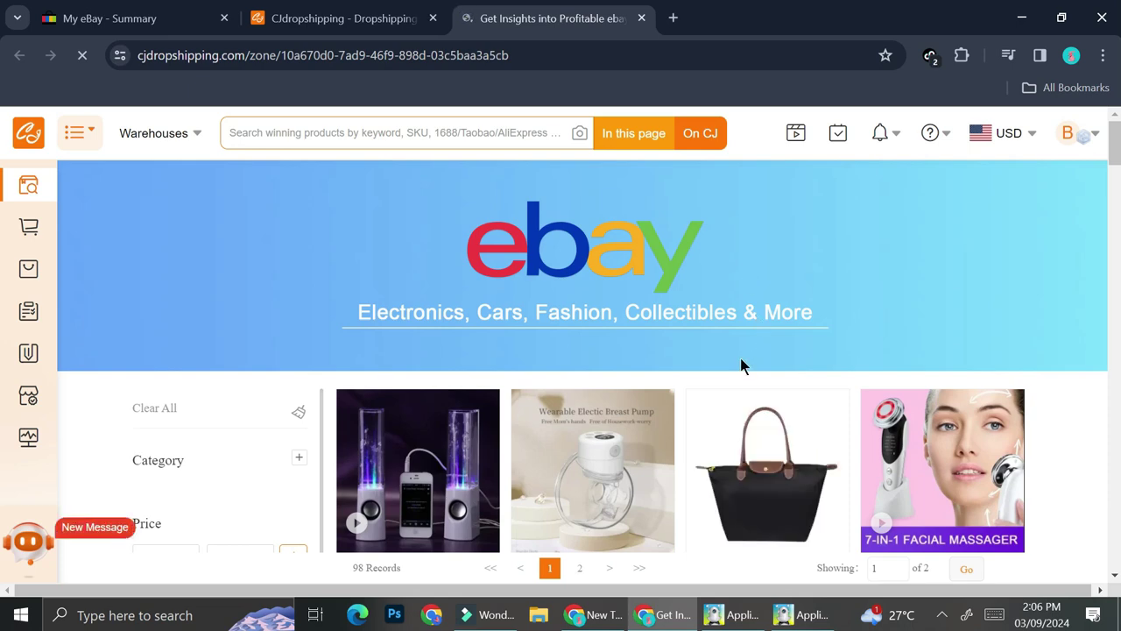
scroll(741, 359, "down", 2)
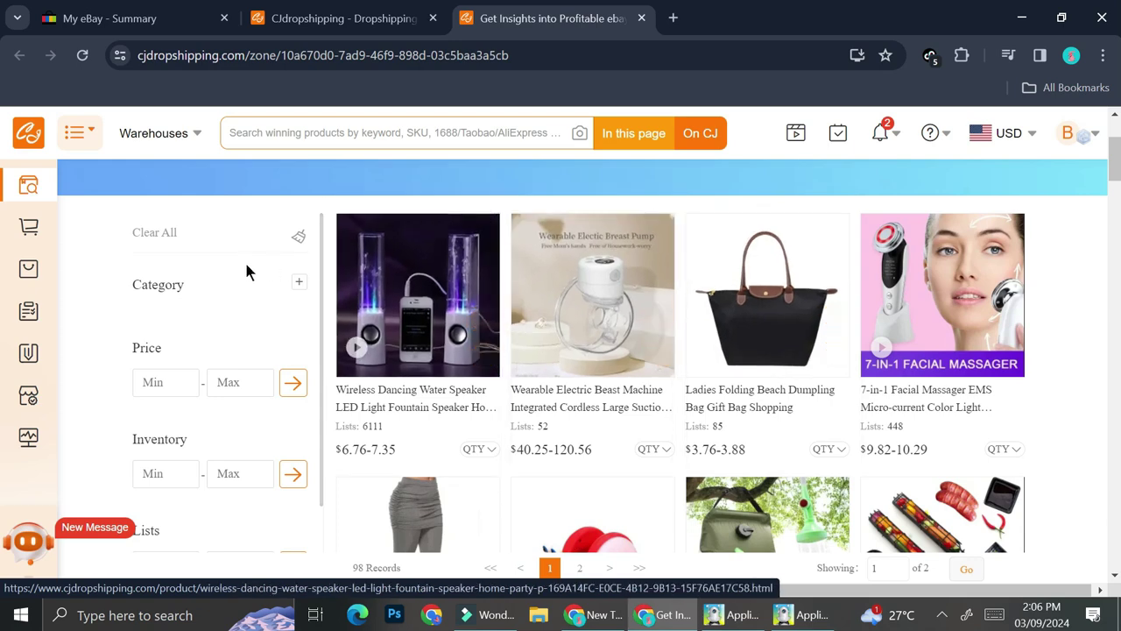
left_click(299, 284)
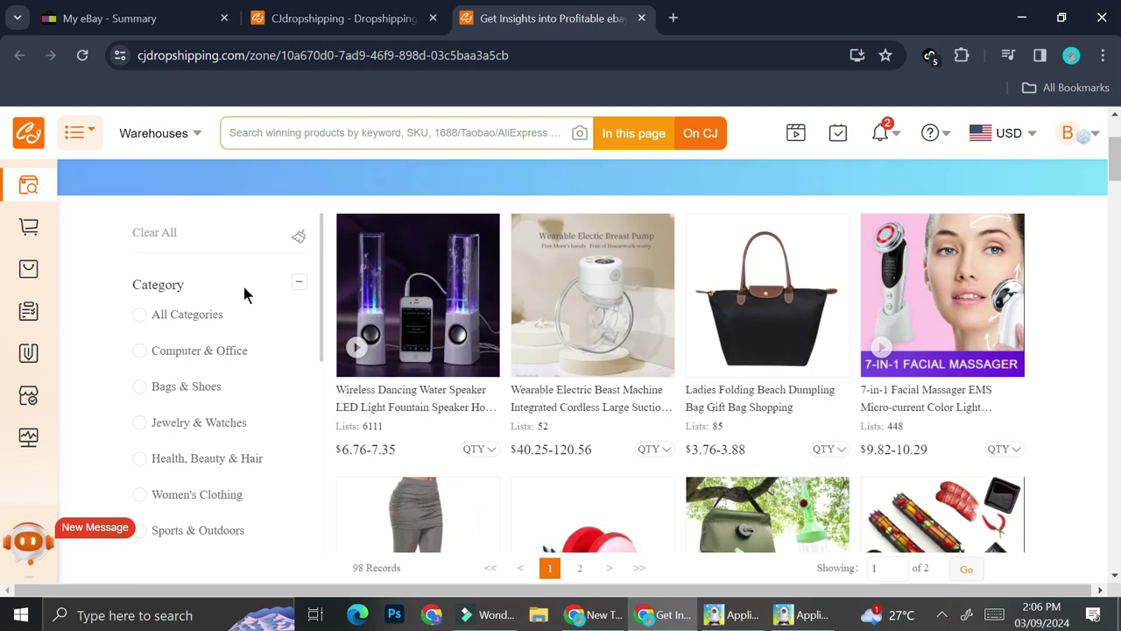
Step: Try the Jewelry & Watches and Men's Clothing categories and filter the eBay recommended products by Bags & Shoes
scroll(232, 322, "down", 1)
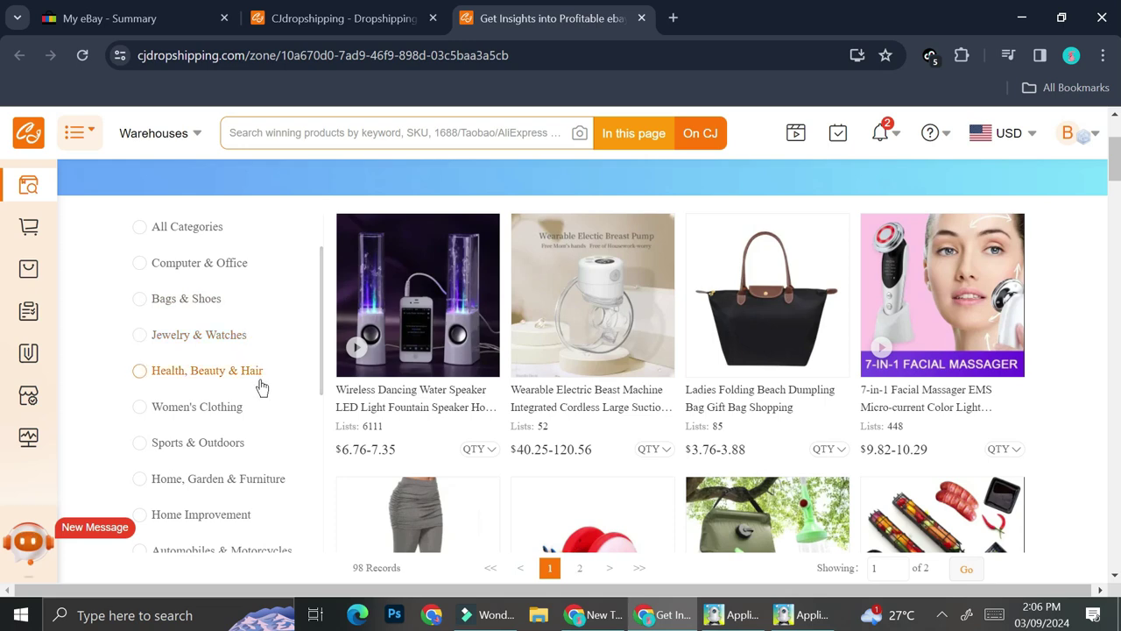
left_click(219, 340)
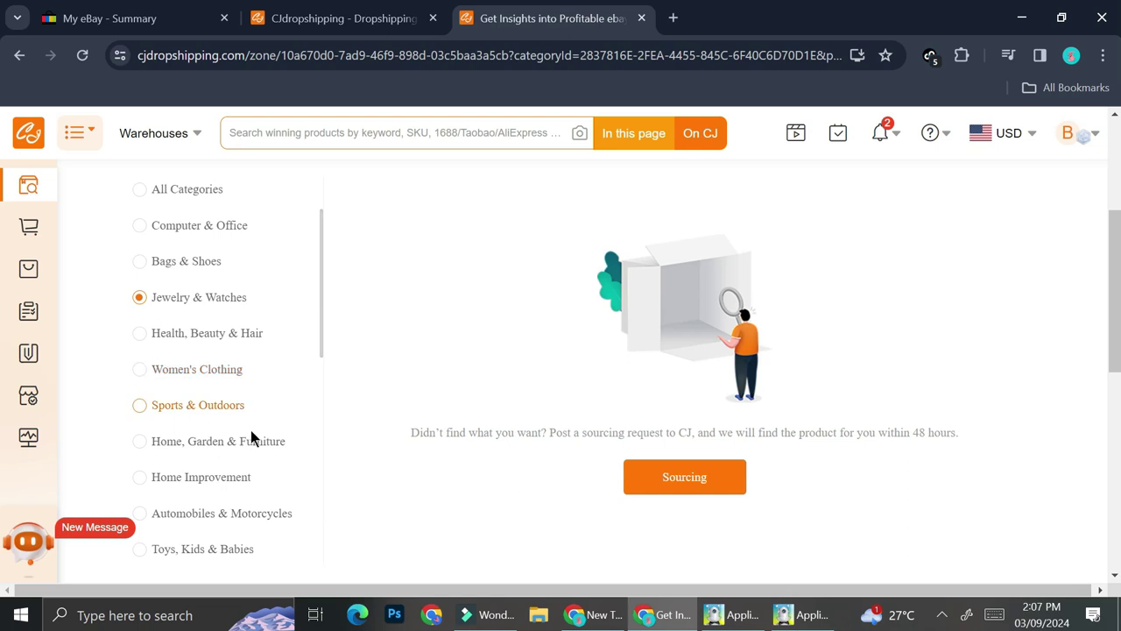
scroll(248, 433, "down", 1)
scroll(254, 442, "down", 1)
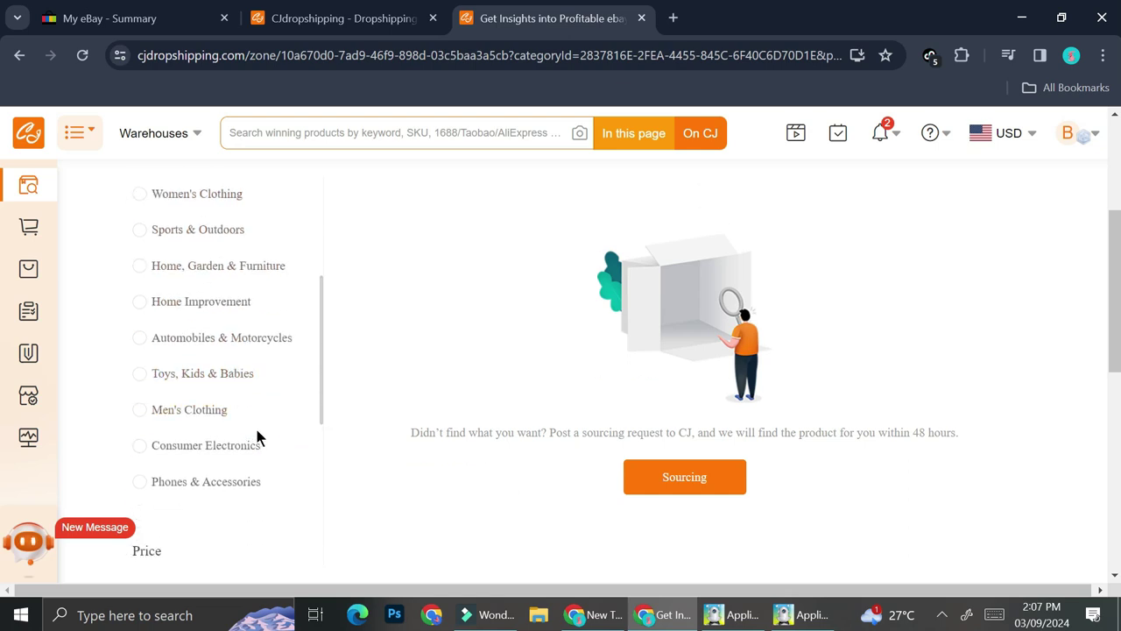
left_click(249, 416)
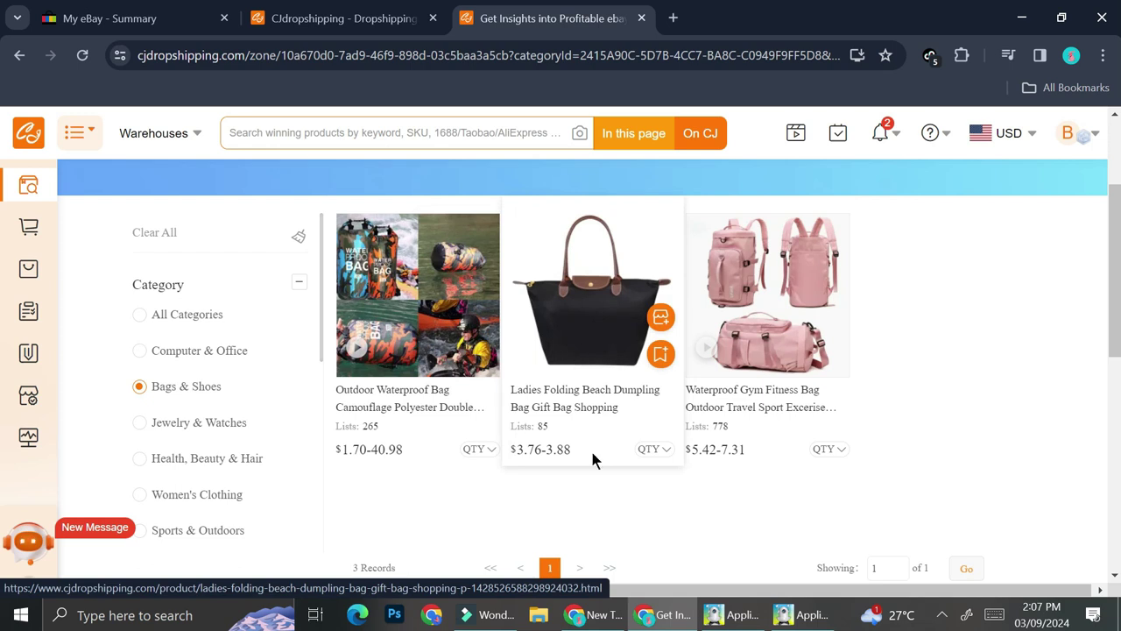
Step: Open the Ladies Folding Beach Dumpling Bag product and start a listing for it with the connected eBay store selected
left_click(577, 350)
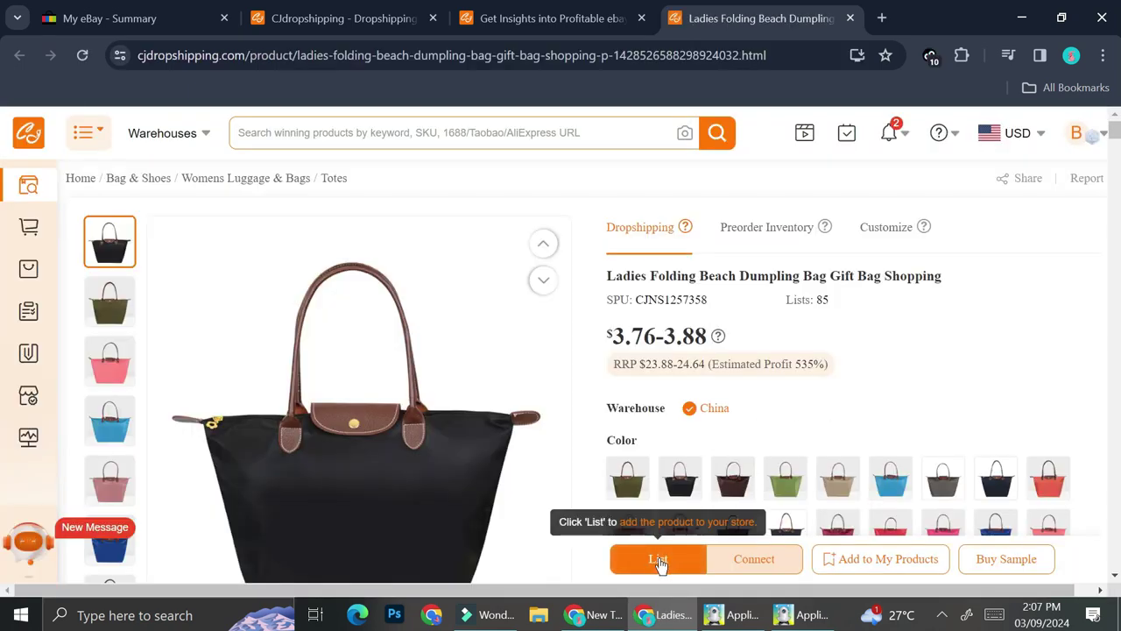
left_click(659, 558)
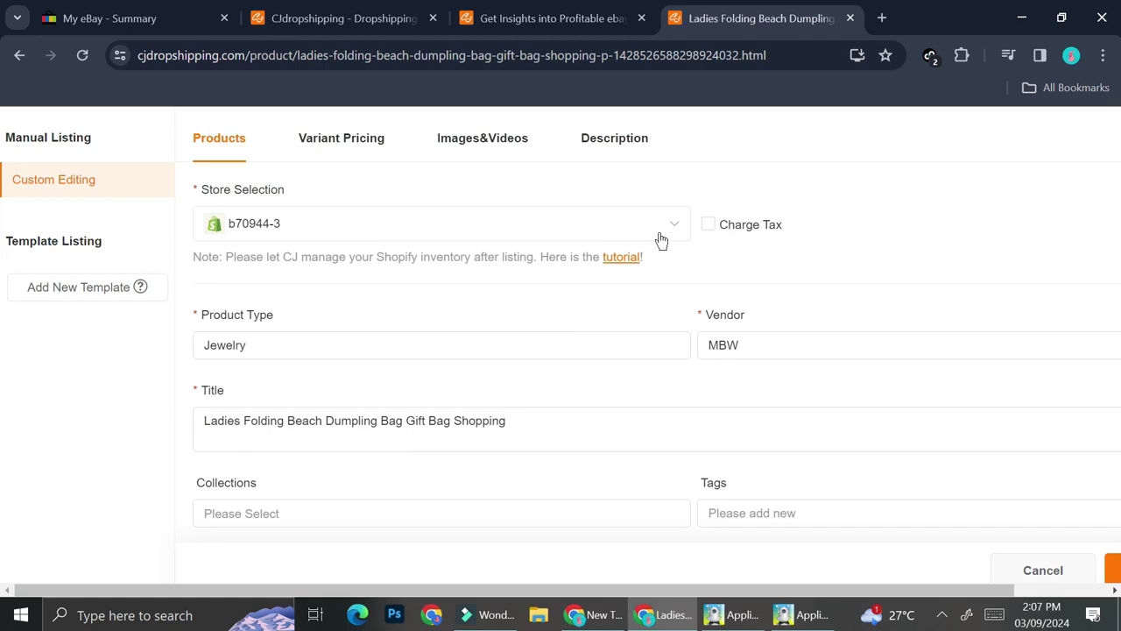
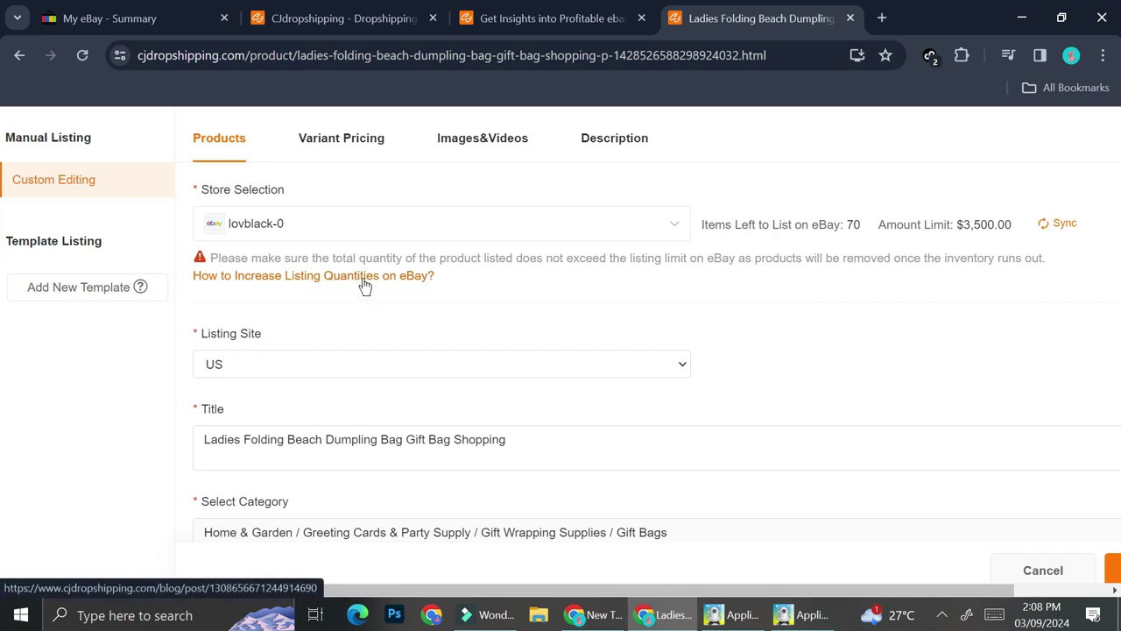
Step: Switch to My eBay, open the Selling Overview and check the selling promotions and monthly selling limits
left_click(130, 18)
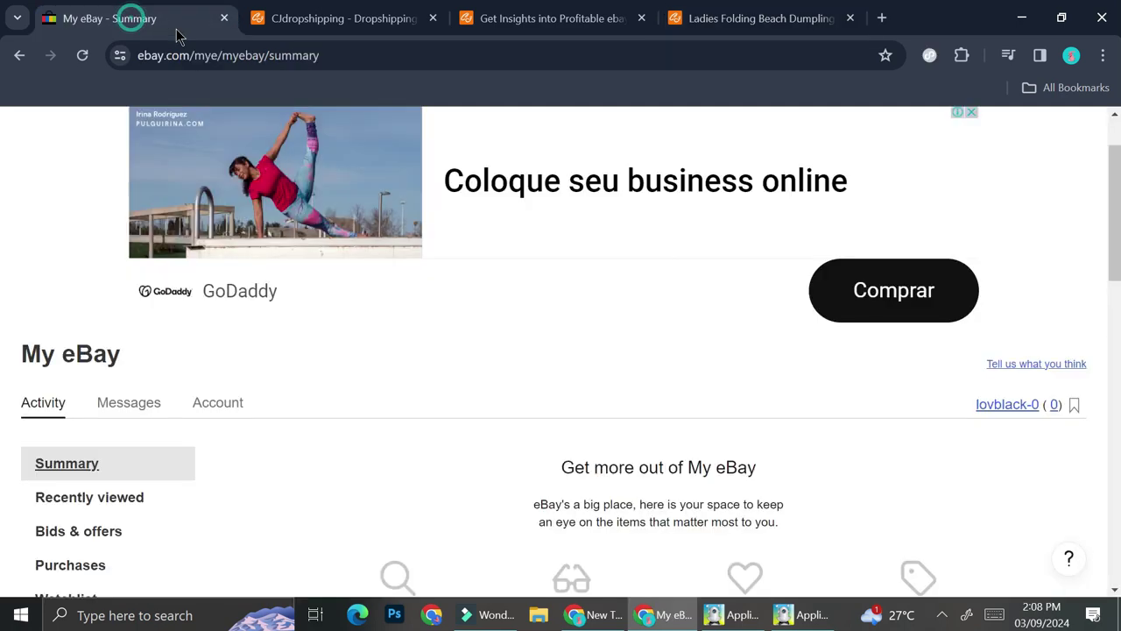
scroll(545, 320, "down", 10)
scroll(530, 363, "up", 10)
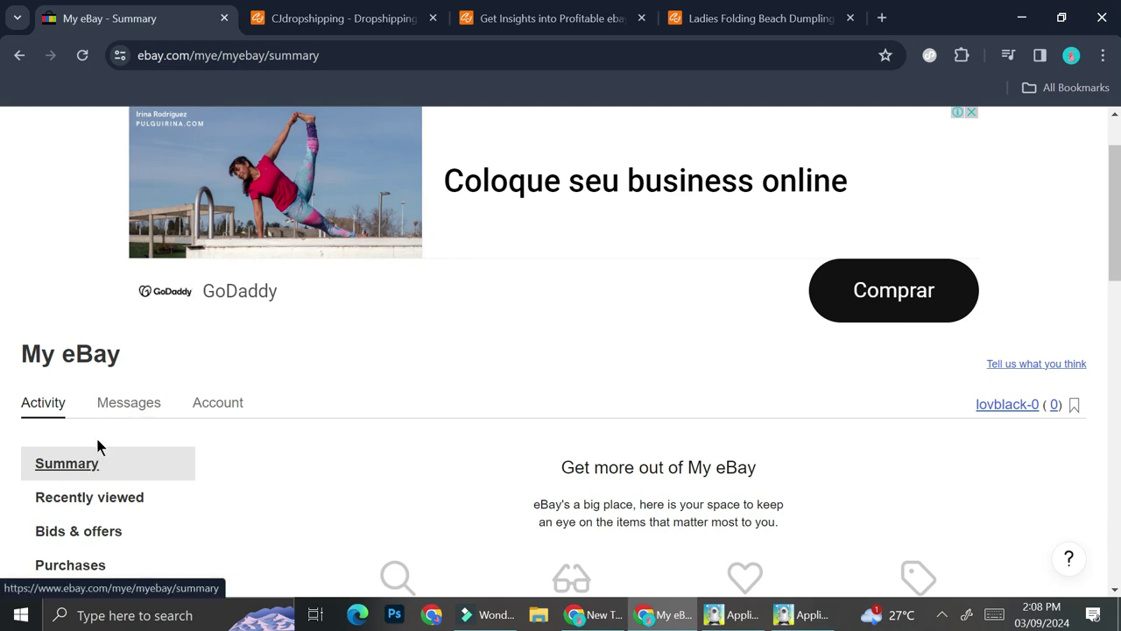
left_click(215, 411)
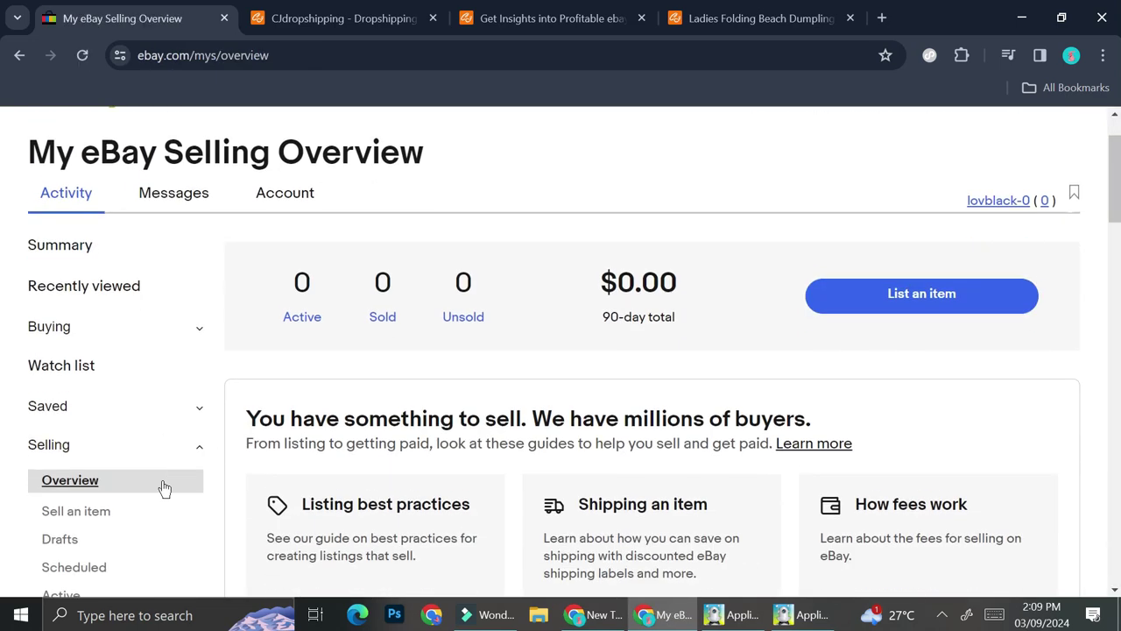
scroll(87, 452, "down", 1)
scroll(88, 453, "down", 2)
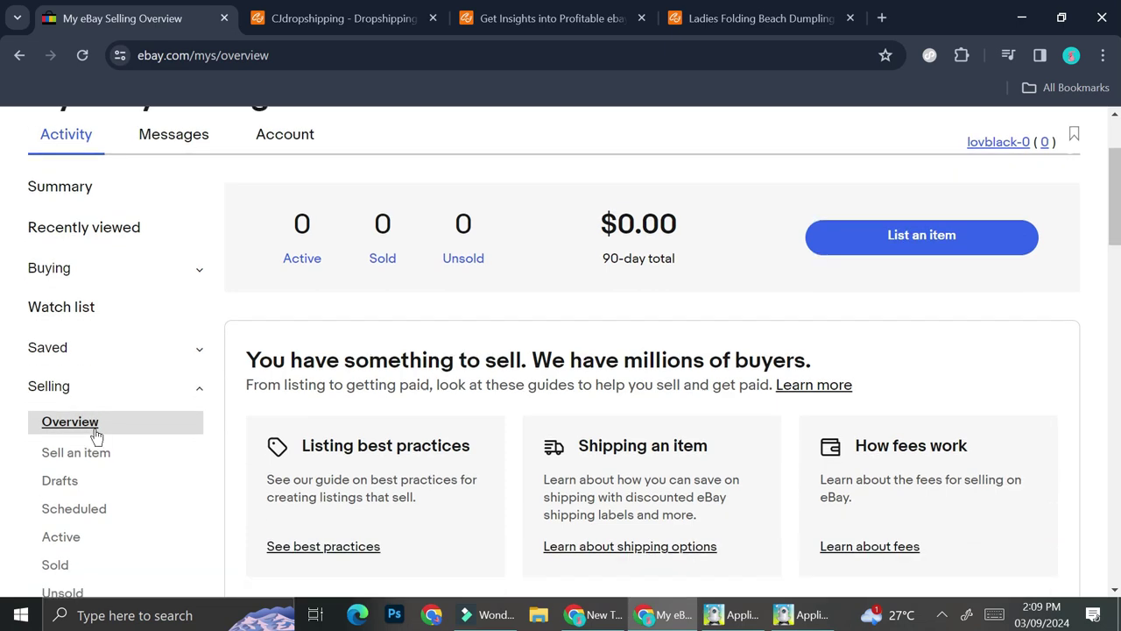
scroll(613, 434, "down", 3)
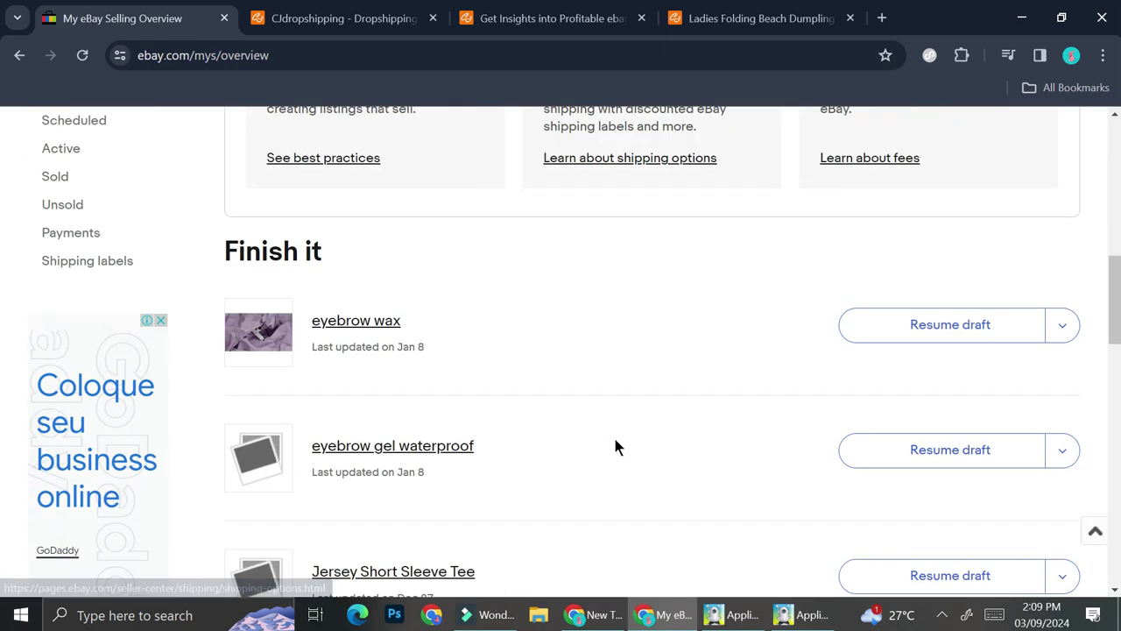
scroll(617, 430, "down", 7)
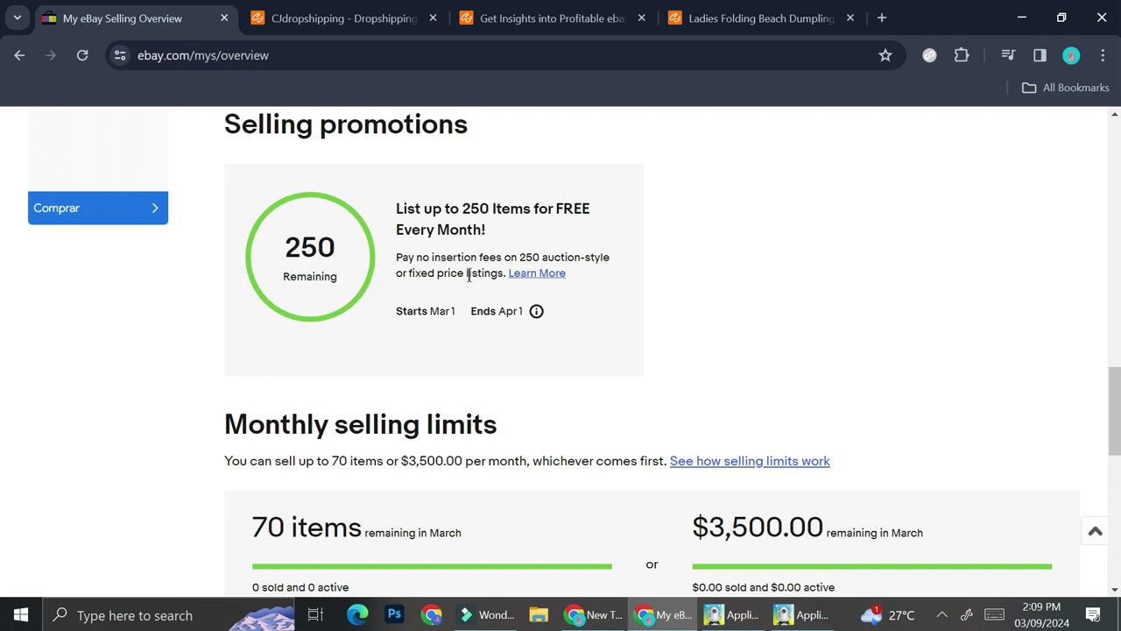
scroll(462, 273, "up", 1)
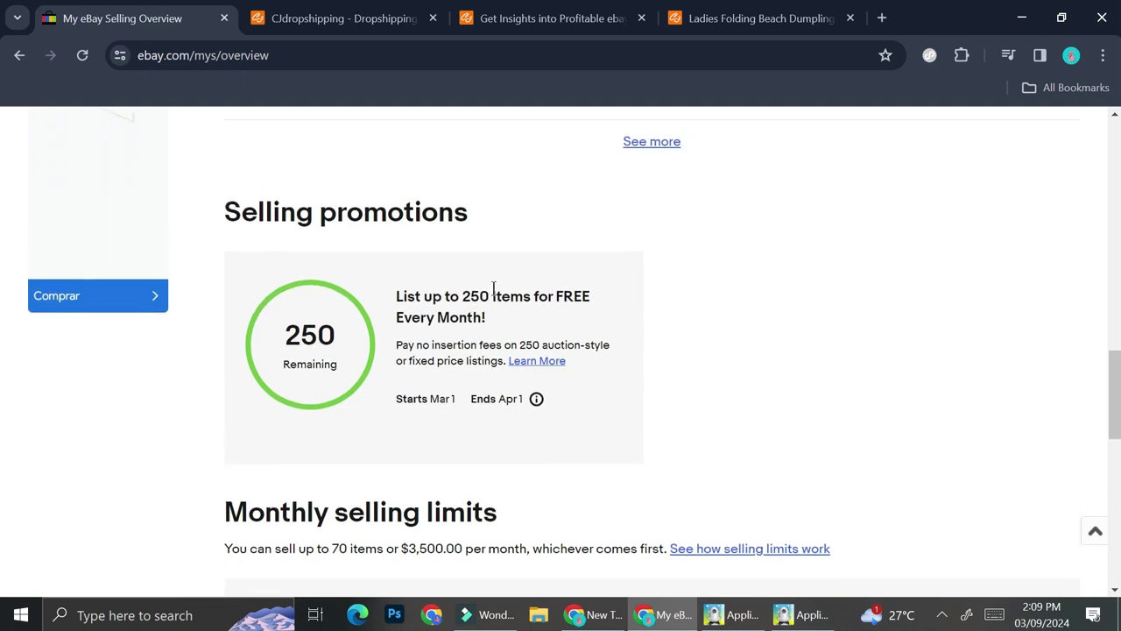
Step: Return to the bag's CJdropshipping listing form and check the available listing sites, keeping US
left_click(738, 18)
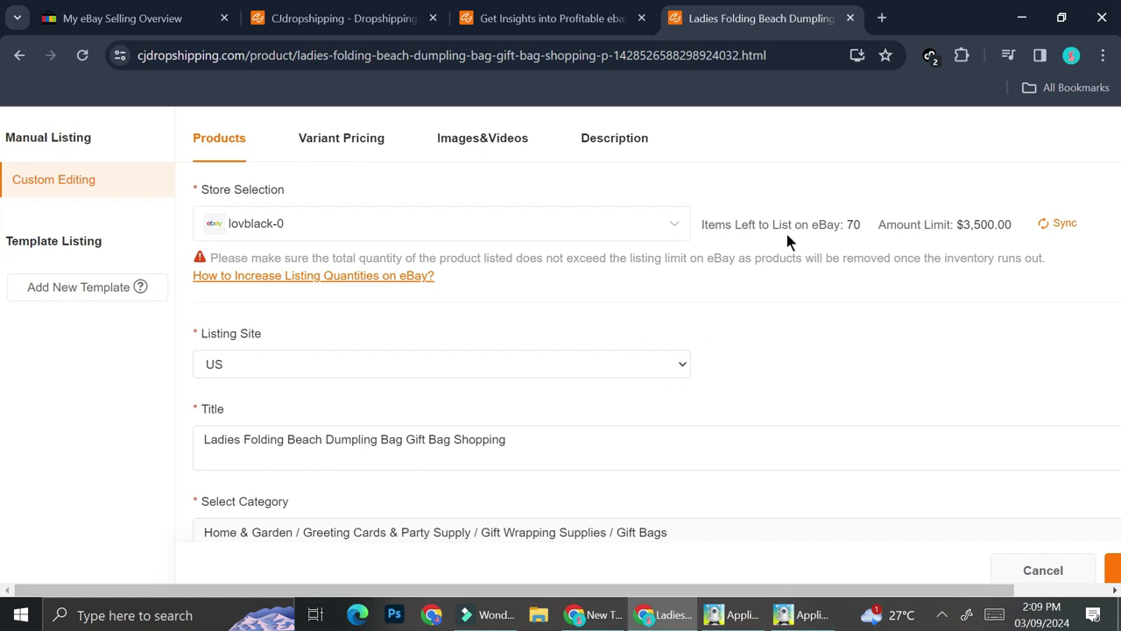
scroll(491, 306, "down", 1)
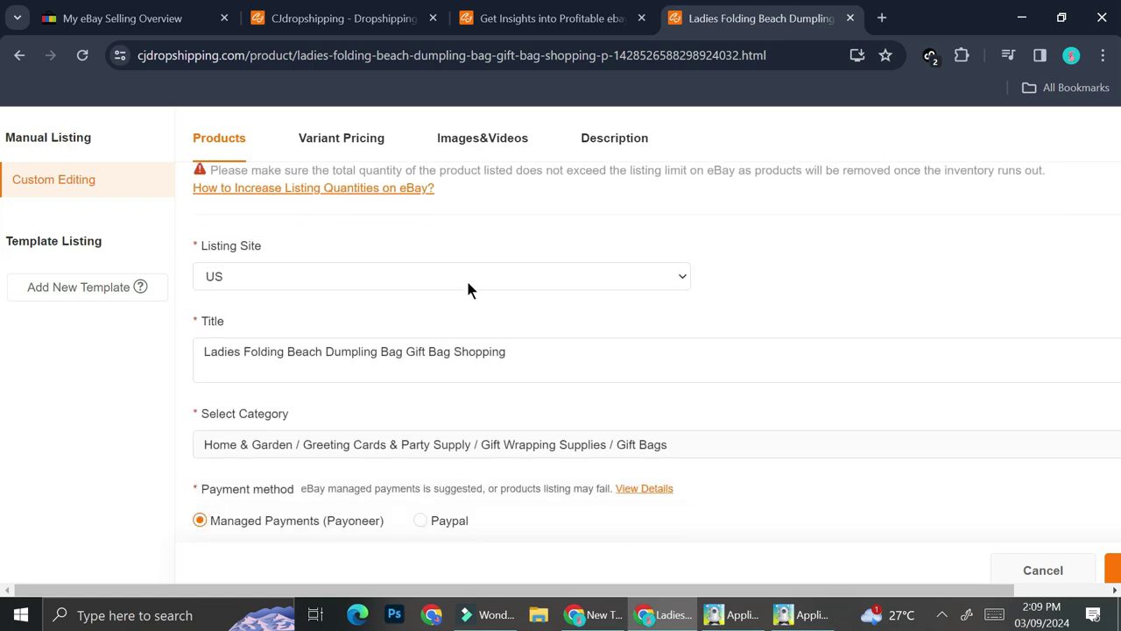
left_click(535, 276)
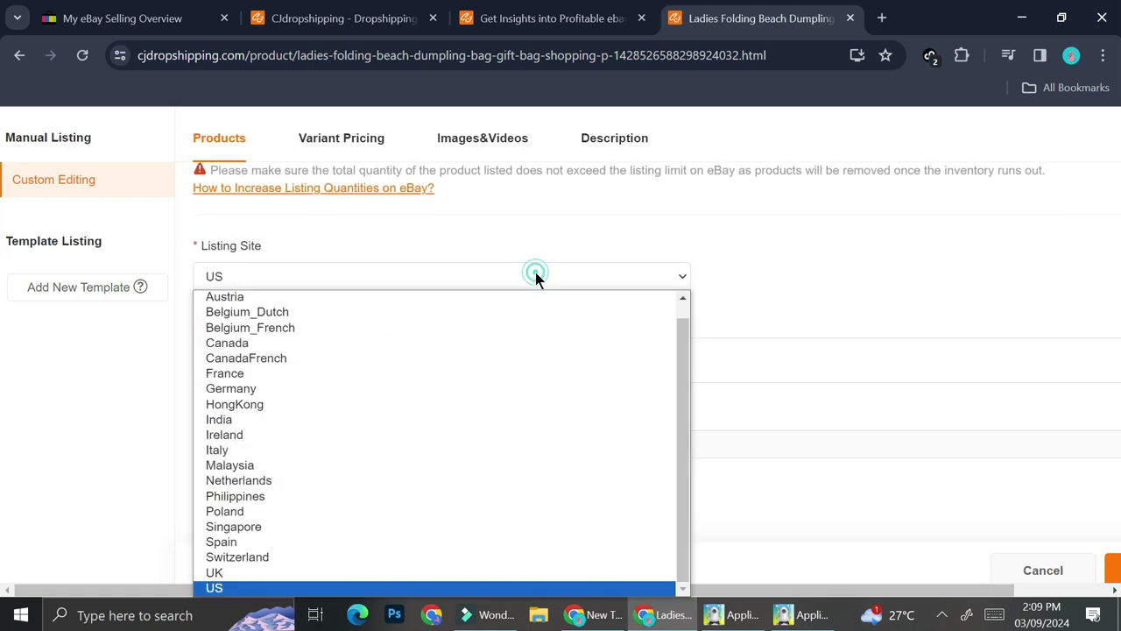
left_click(535, 275)
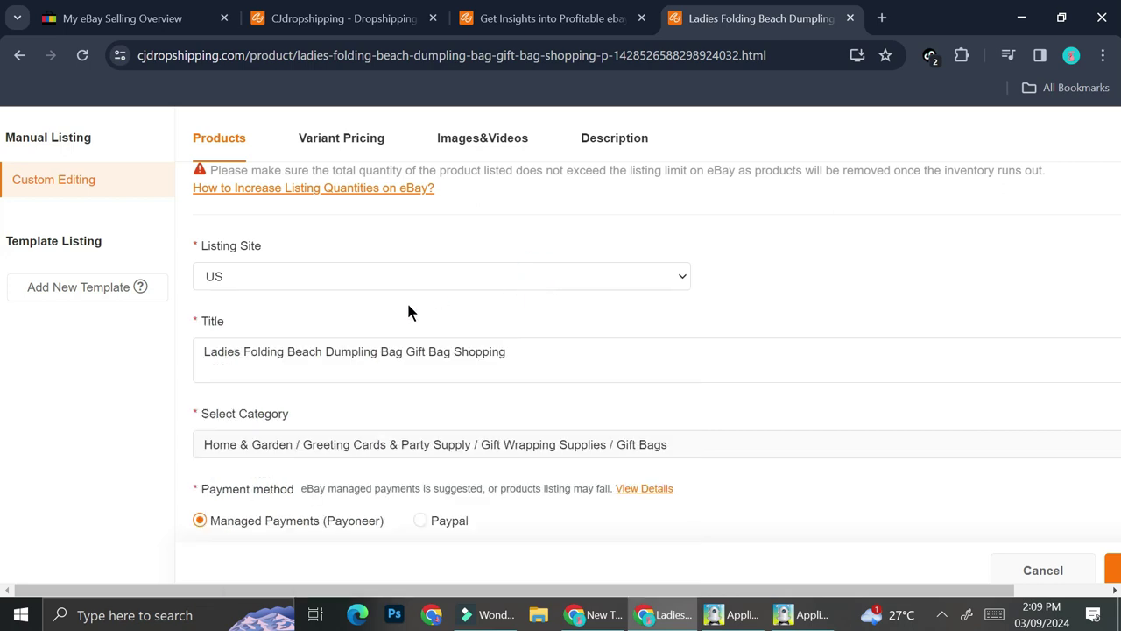
Step: Review the listing's title, category, payment method, eBay shipping method, brand, type and tags
scroll(270, 285, "down", 1)
scroll(271, 285, "up", 1)
scroll(311, 370, "down", 1)
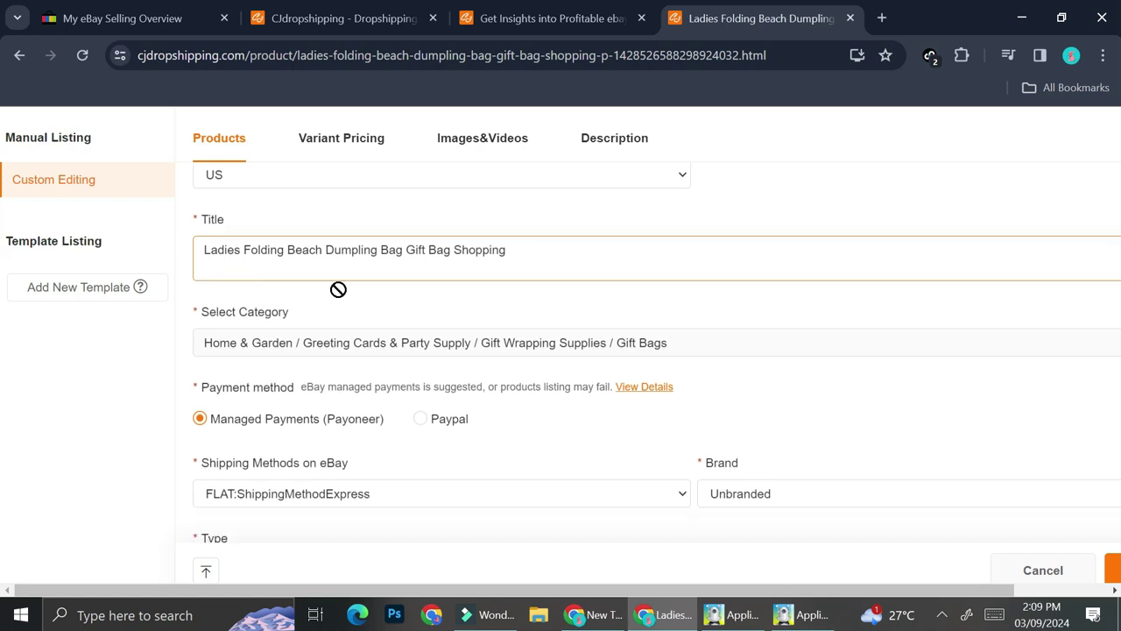
scroll(338, 292, "down", 1)
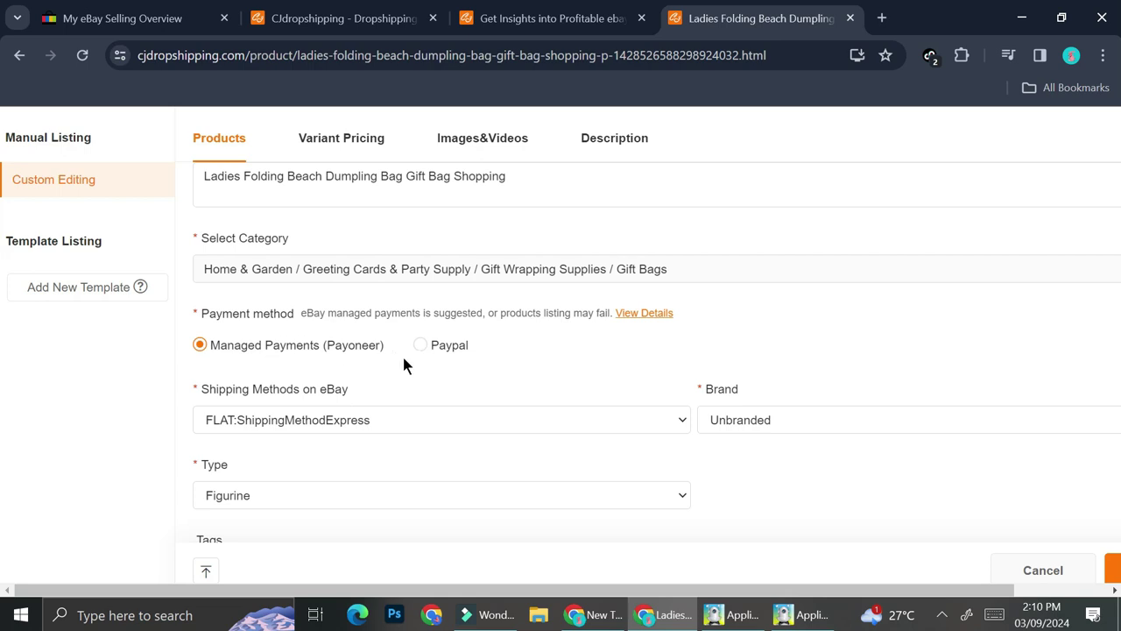
scroll(402, 363, "down", 1)
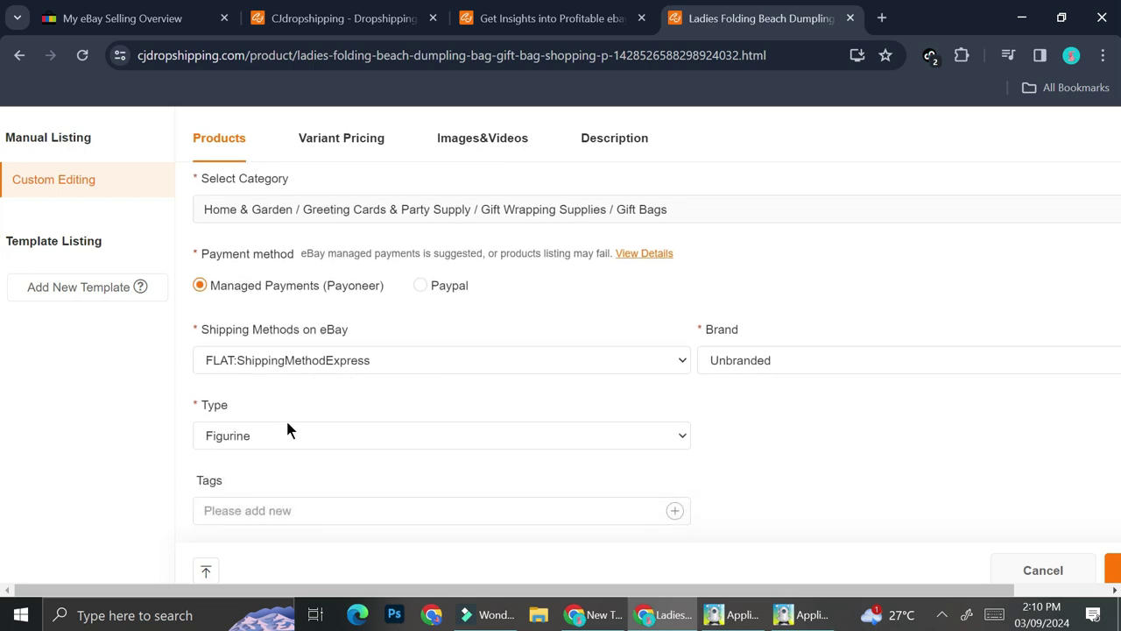
left_click(276, 505)
left_click(926, 477)
left_click_drag(708, 586, 814, 587)
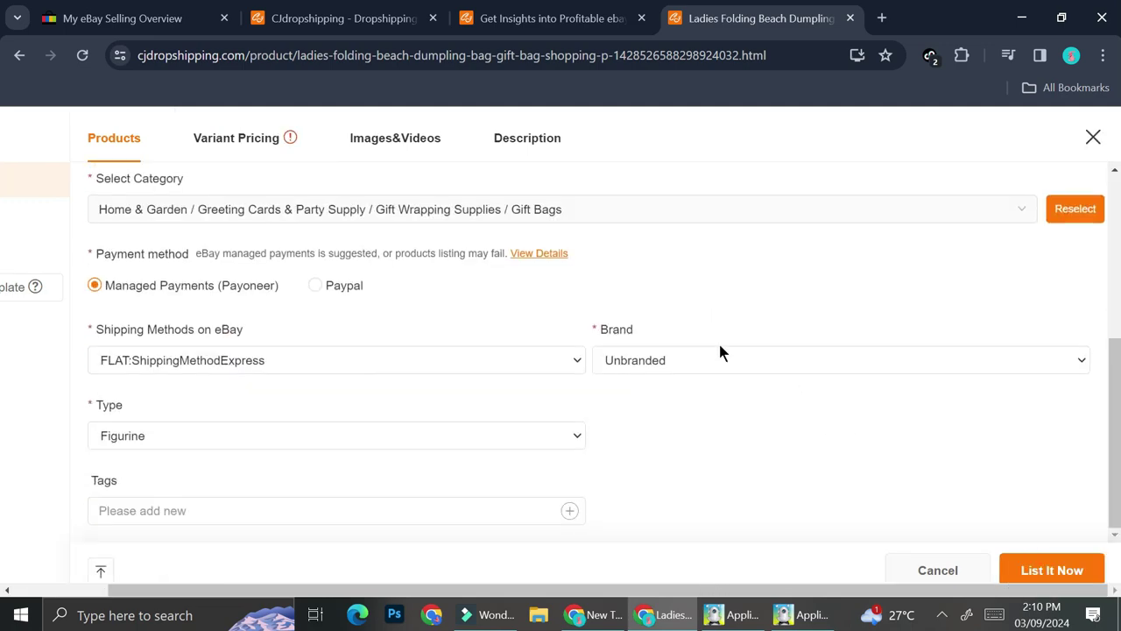
scroll(718, 351, "up", 4)
Step: Open the listing's variant pricing and look through the bag's colors, sizes, prices and shipping fees
left_click(229, 131)
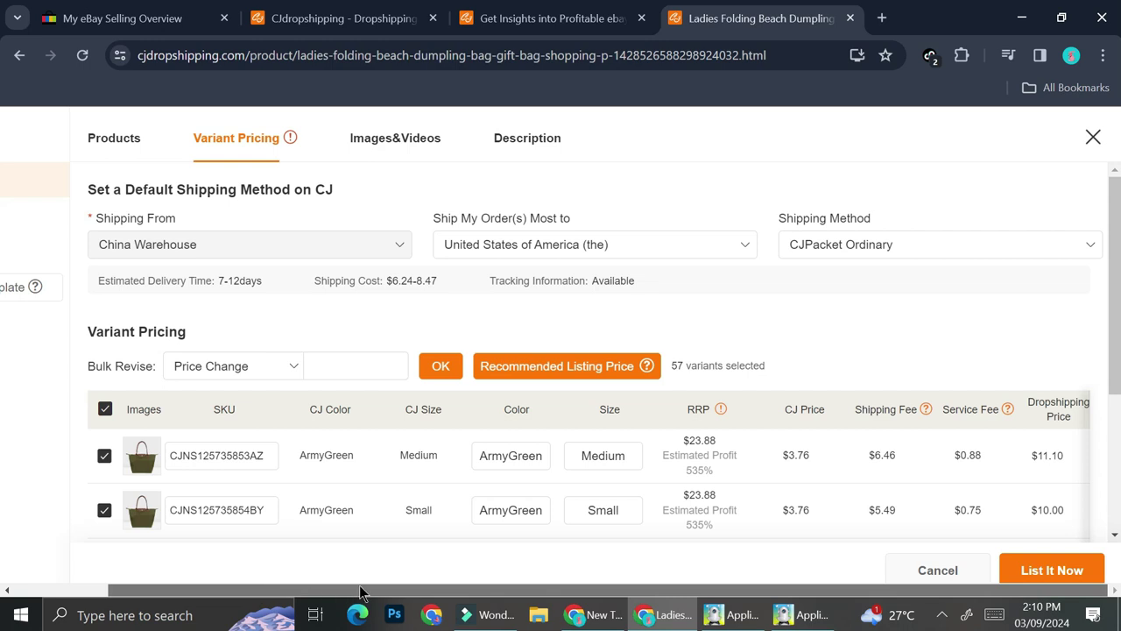
scroll(677, 487, "down", 5)
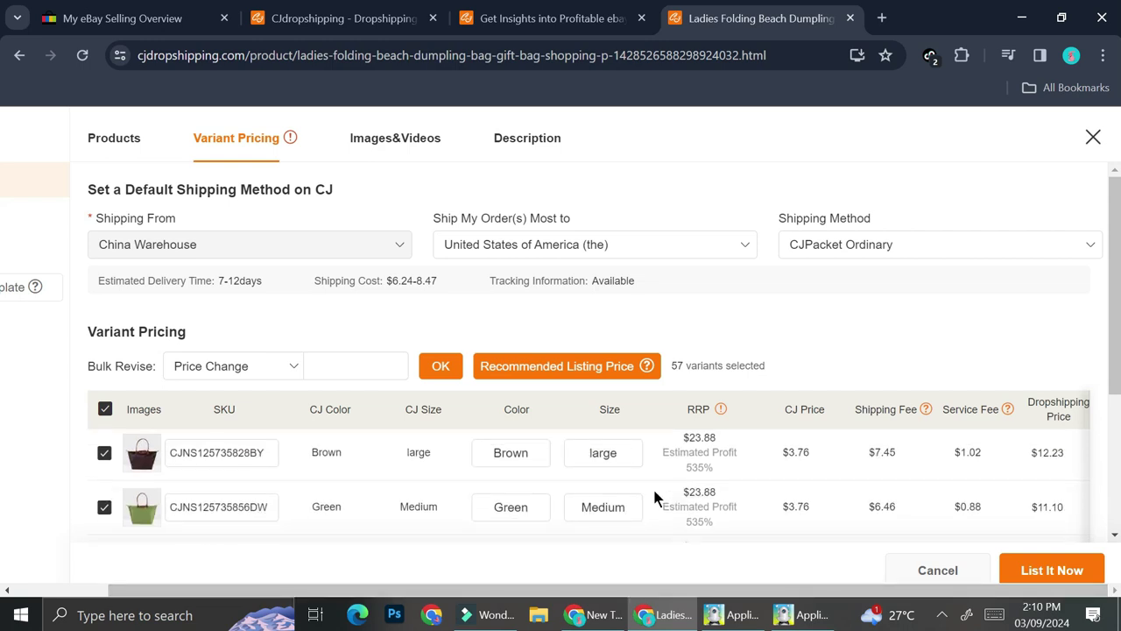
scroll(115, 485, "down", 3)
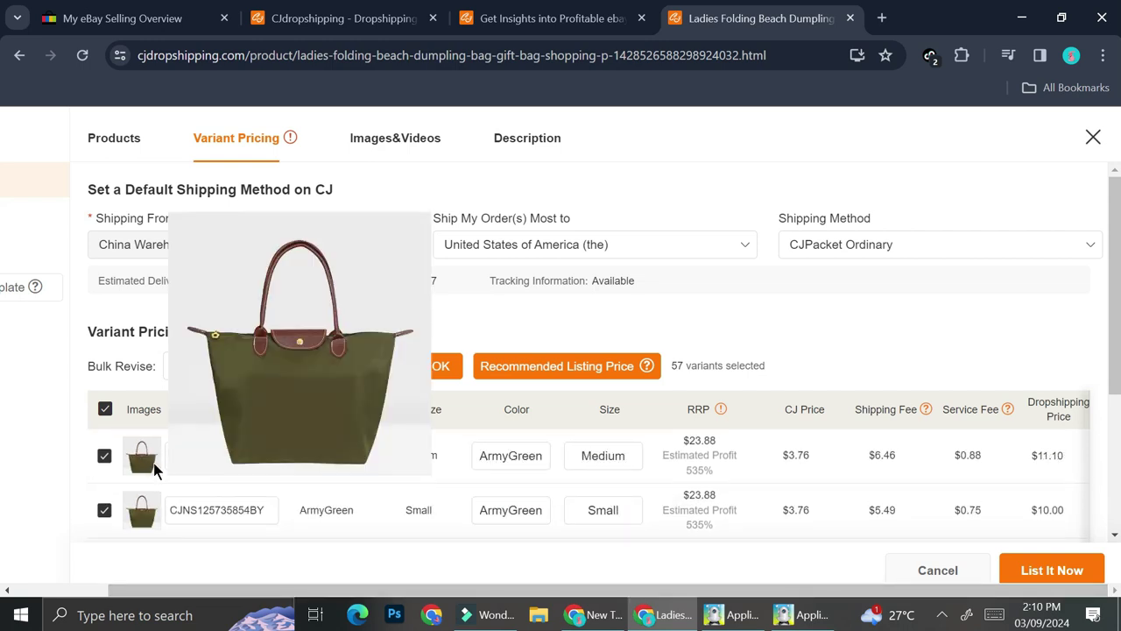
scroll(153, 475, "down", 1)
scroll(155, 476, "down", 1)
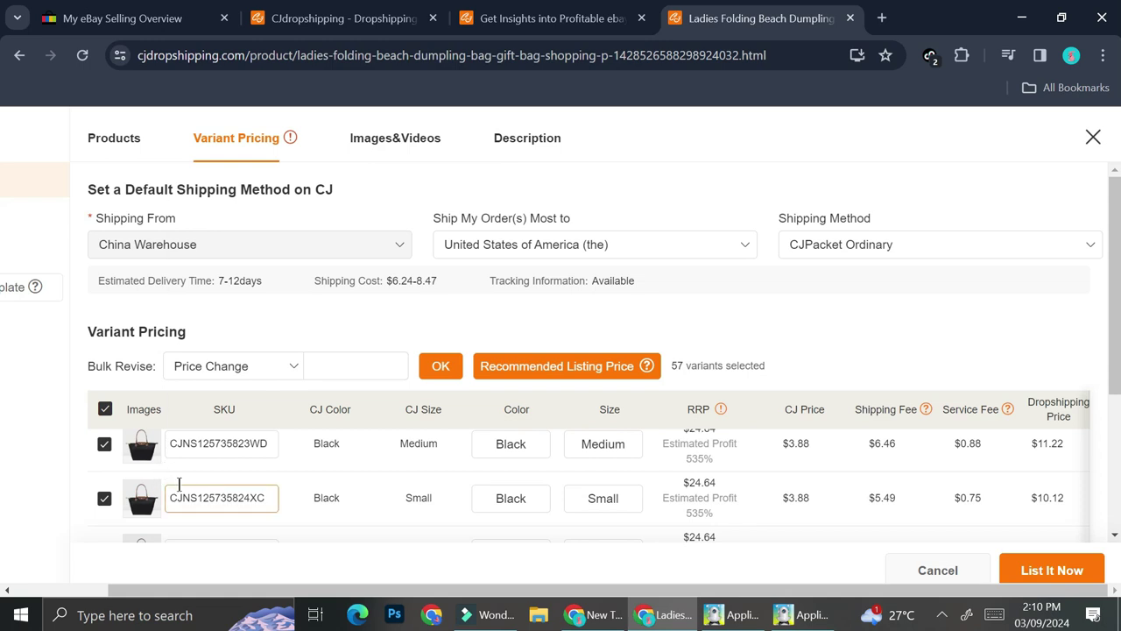
scroll(179, 484, "down", 3)
scroll(179, 484, "down", 10)
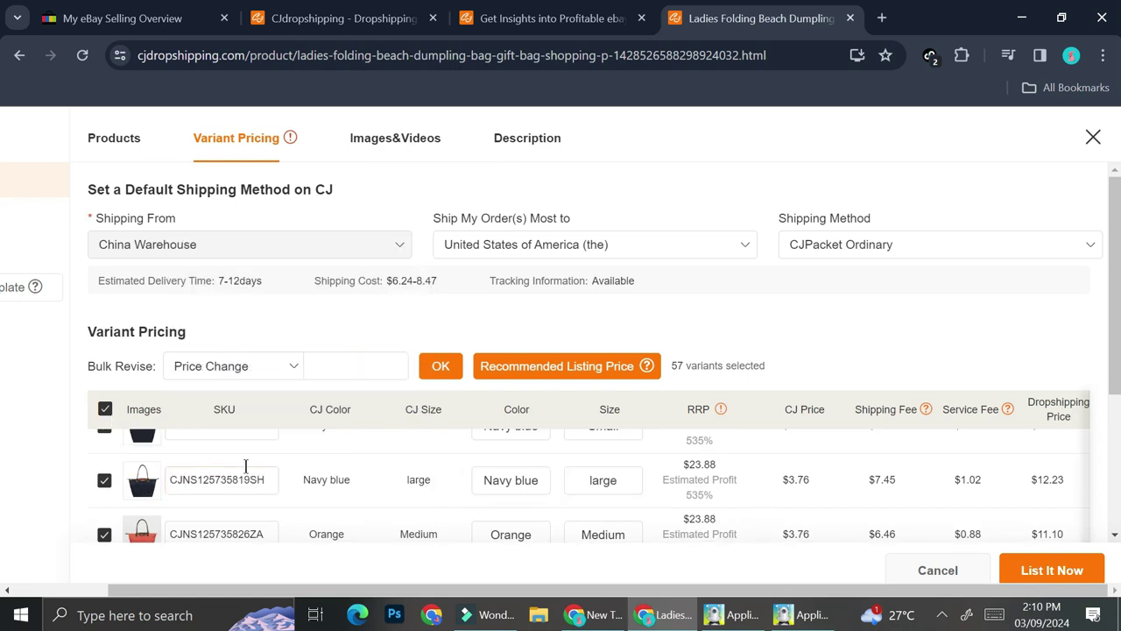
Step: Deselect all bag variants and select only the Medium and Small variants in Pale pinkish grey
left_click(105, 409)
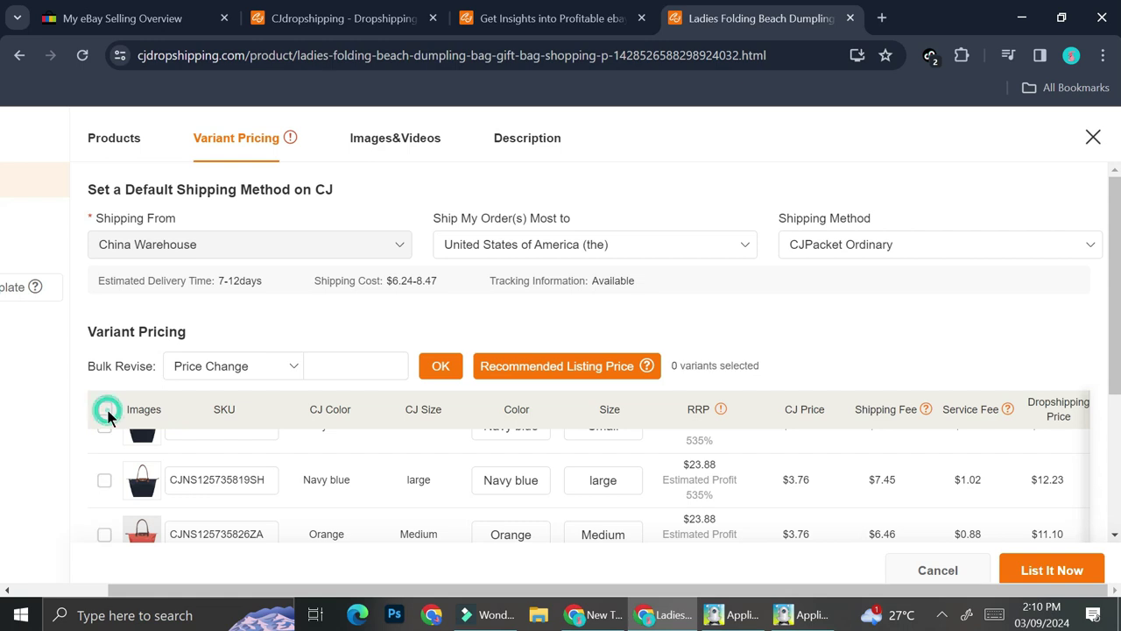
scroll(104, 454, "down", 3)
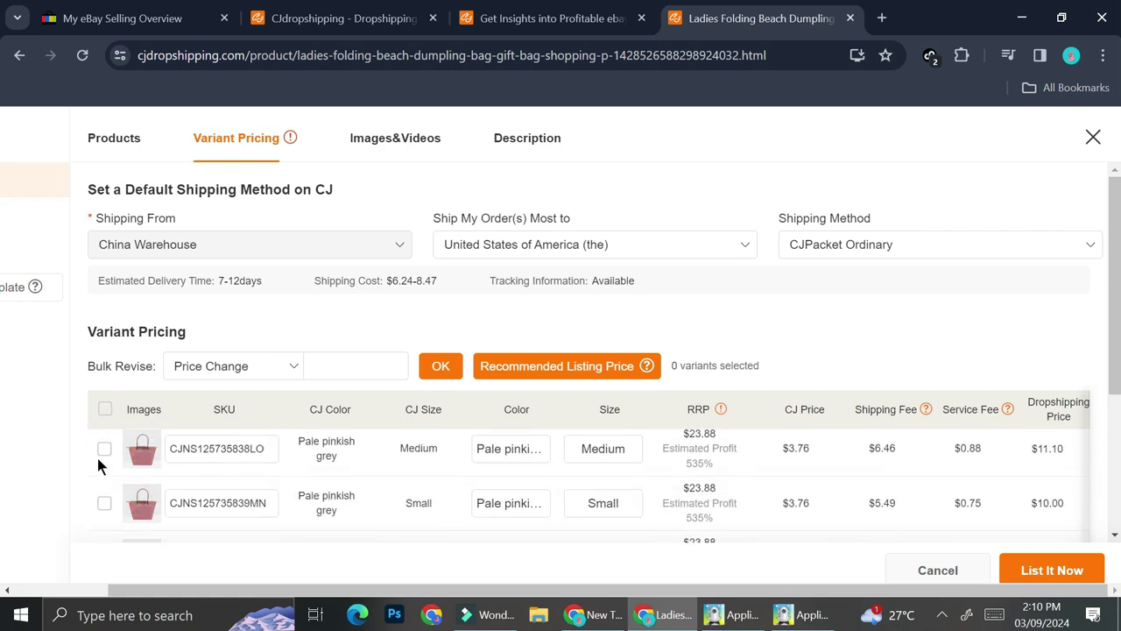
scroll(115, 493, "up", 2)
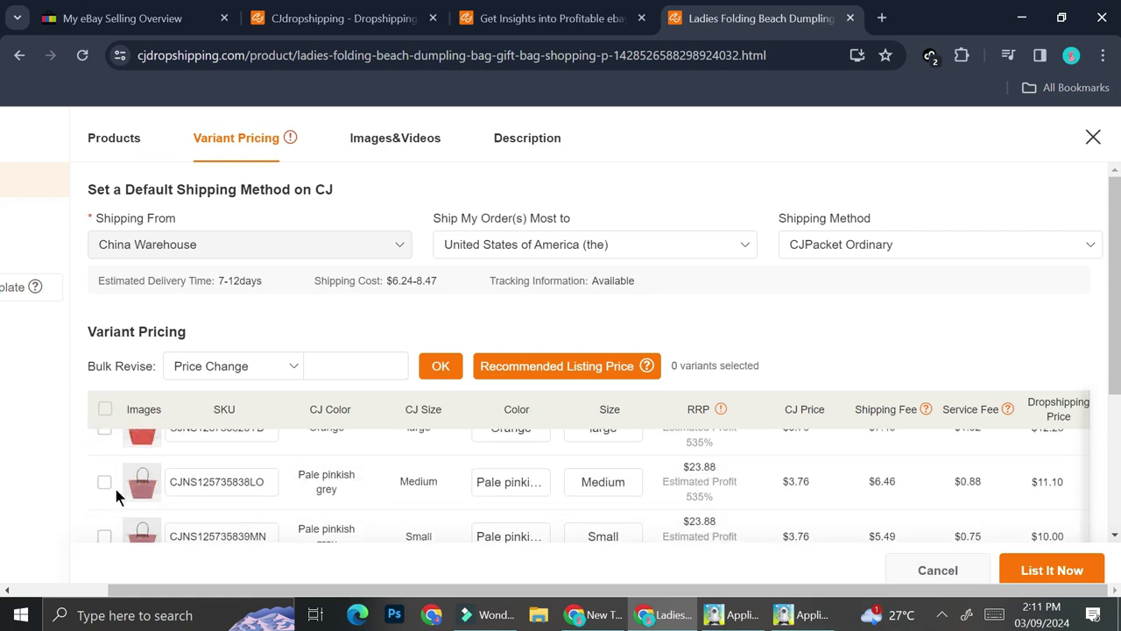
left_click(109, 517)
scroll(110, 508, "up", 3)
scroll(110, 507, "down", 3)
scroll(111, 502, "up", 3)
scroll(112, 500, "down", 1)
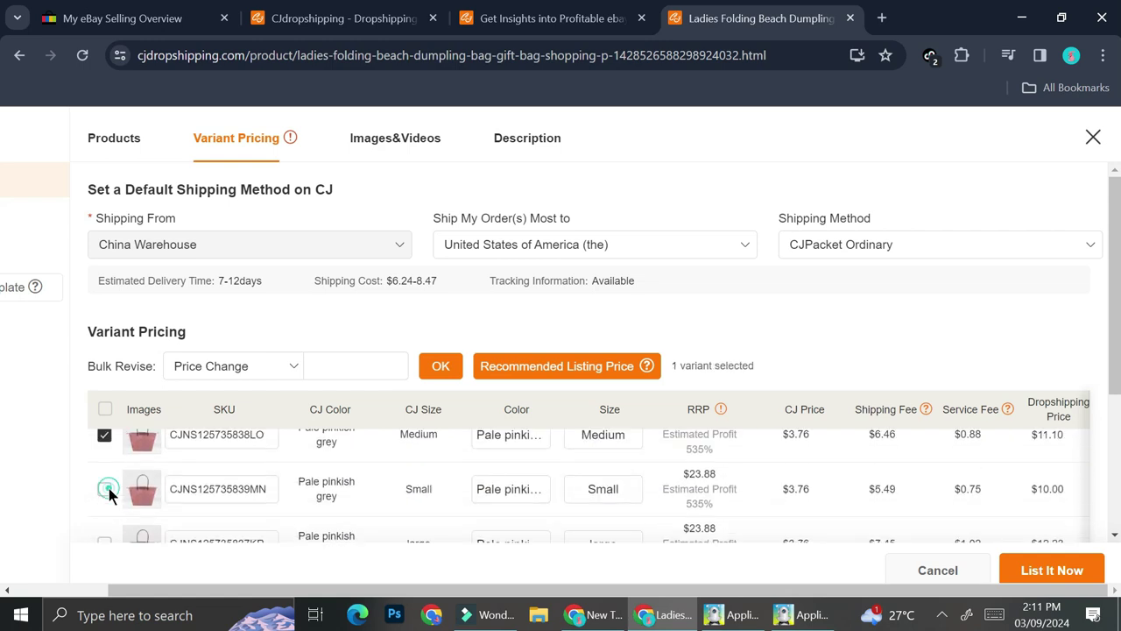
left_click(109, 488)
Step: Add the large Black and Medium Brown bag variants to the listing selection
scroll(109, 488, "up", 5)
scroll(109, 490, "down", 1)
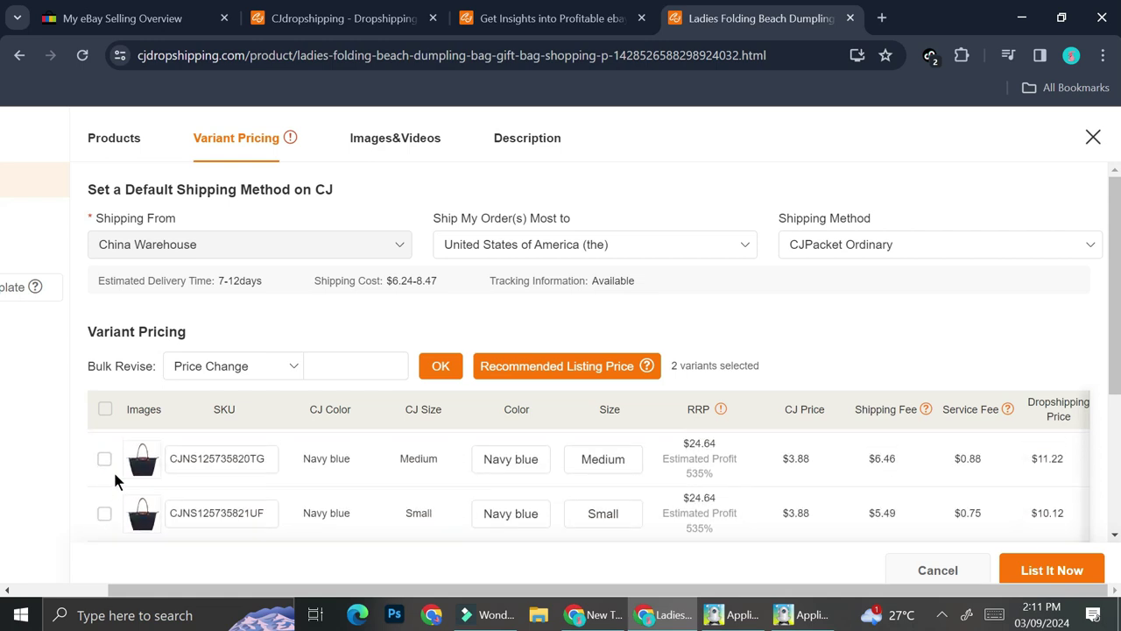
scroll(112, 458, "up", 6)
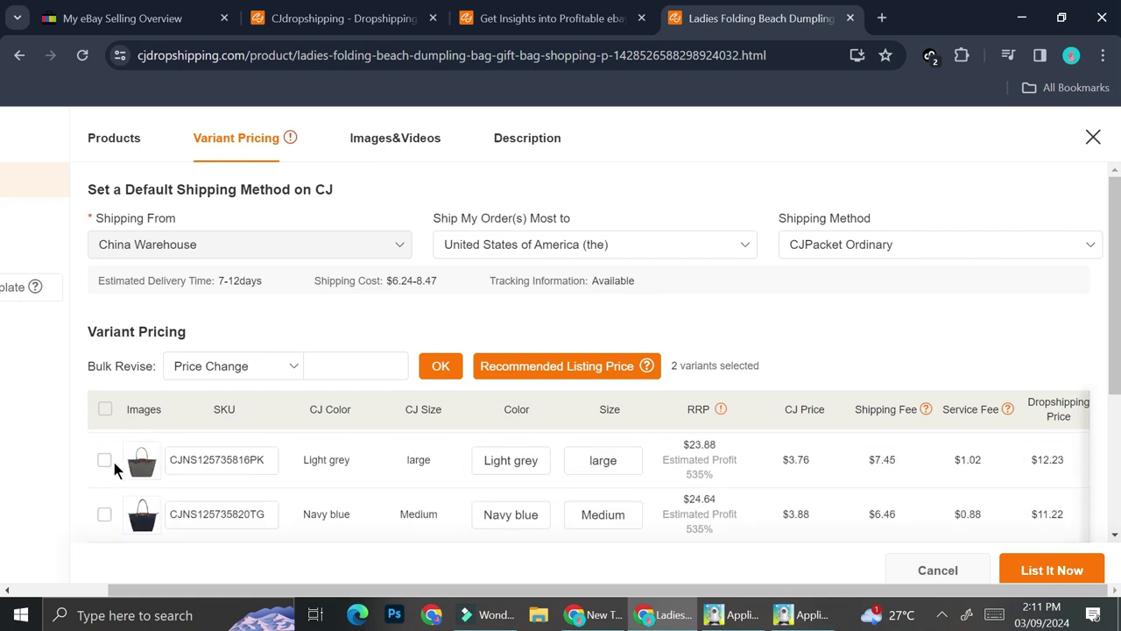
scroll(115, 460, "up", 4)
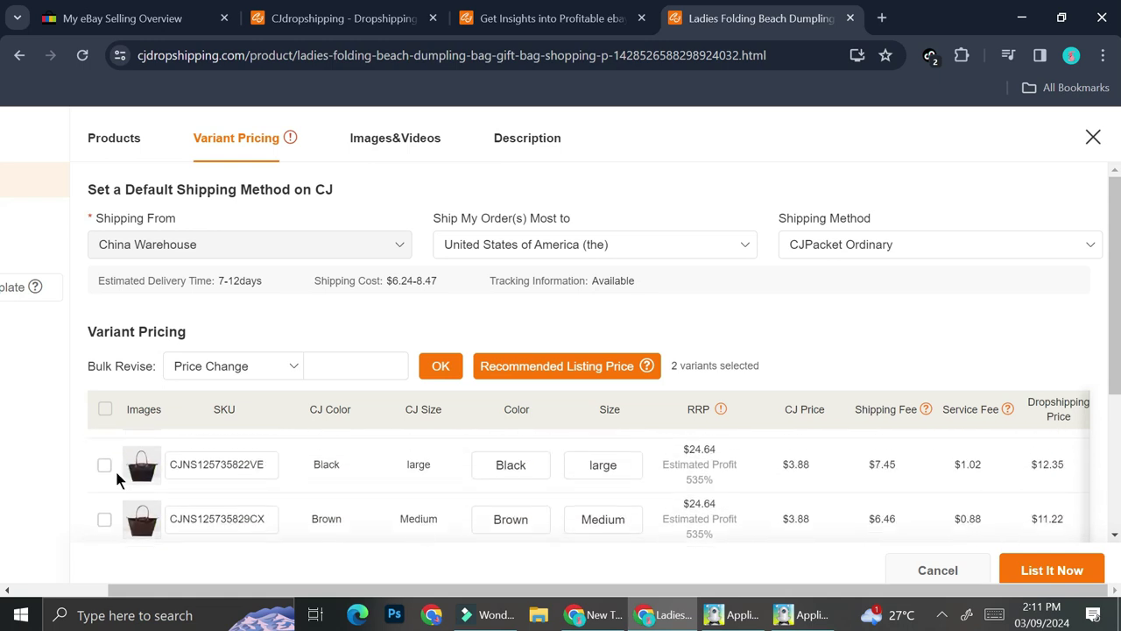
left_click(105, 465)
left_click(104, 519)
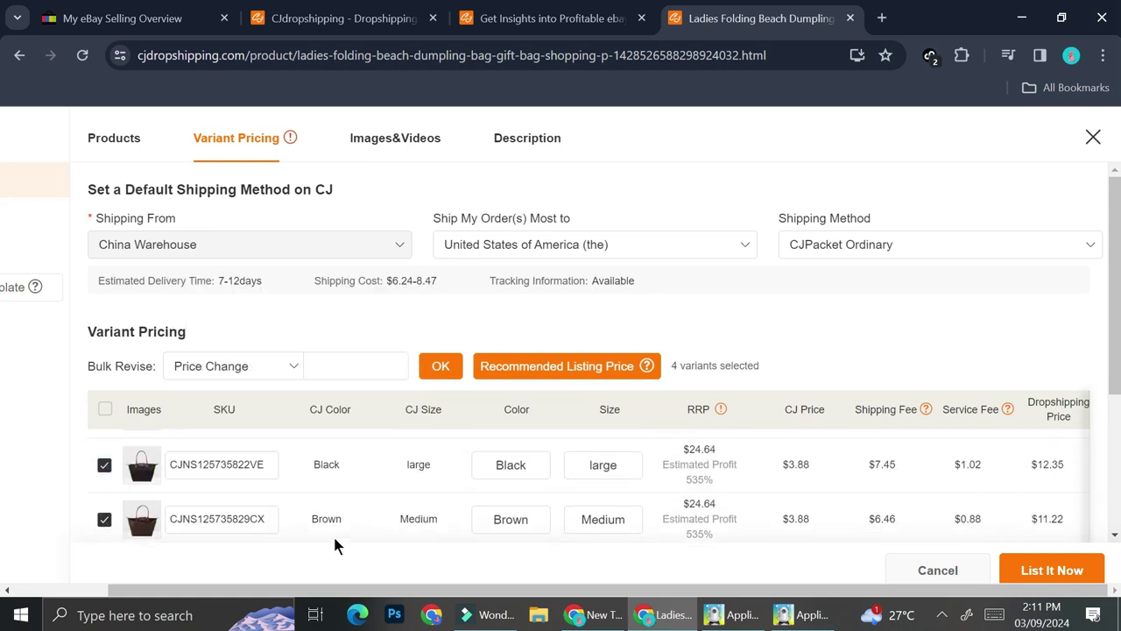
Step: In the listing's images, deselect the olive, coral pink, light blue, magenta, orange-red and royal blue bags
left_click(400, 137)
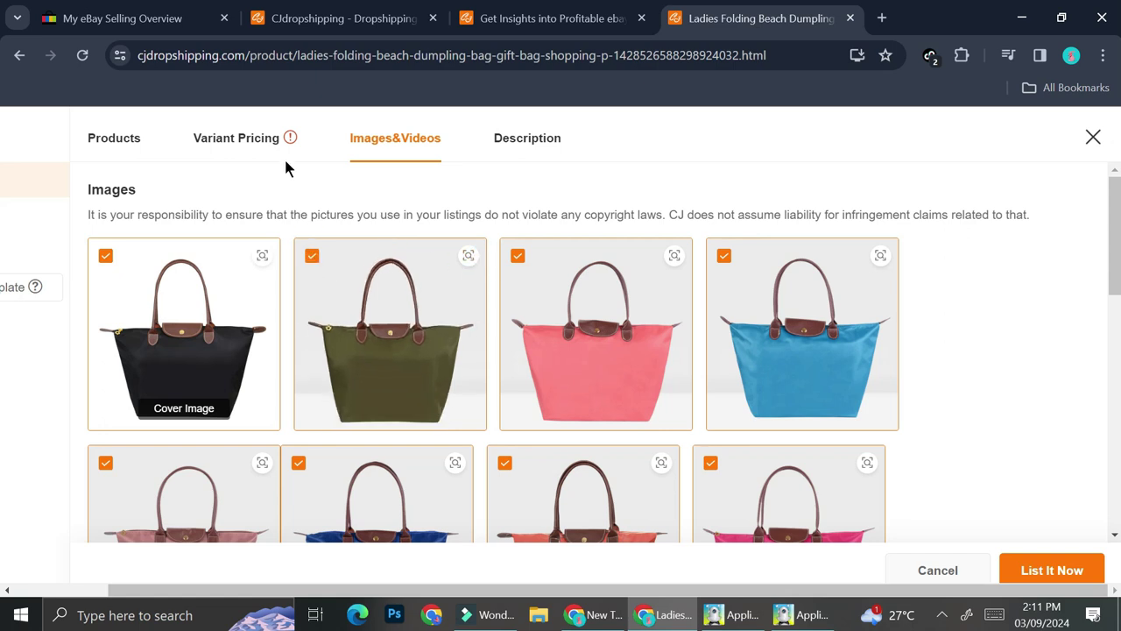
left_click(312, 256)
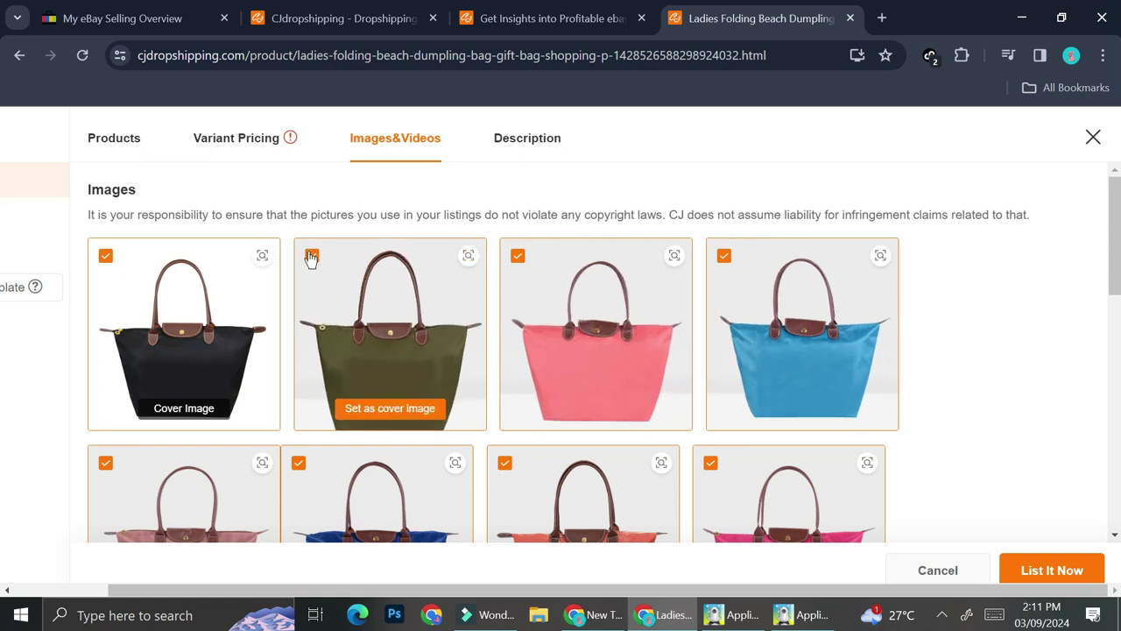
left_click(518, 256)
left_click(723, 256)
left_click(711, 463)
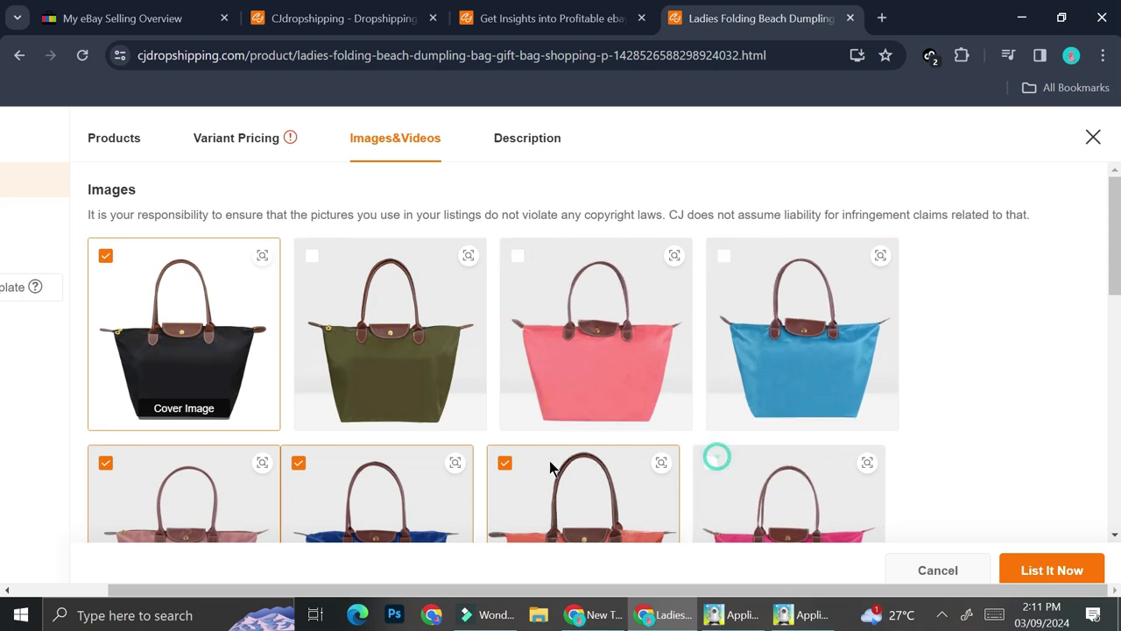
left_click(504, 462)
left_click(298, 462)
Step: Deselect the green and light pink bag images and check the remaining images in the listing's gallery
scroll(309, 444, "down", 4)
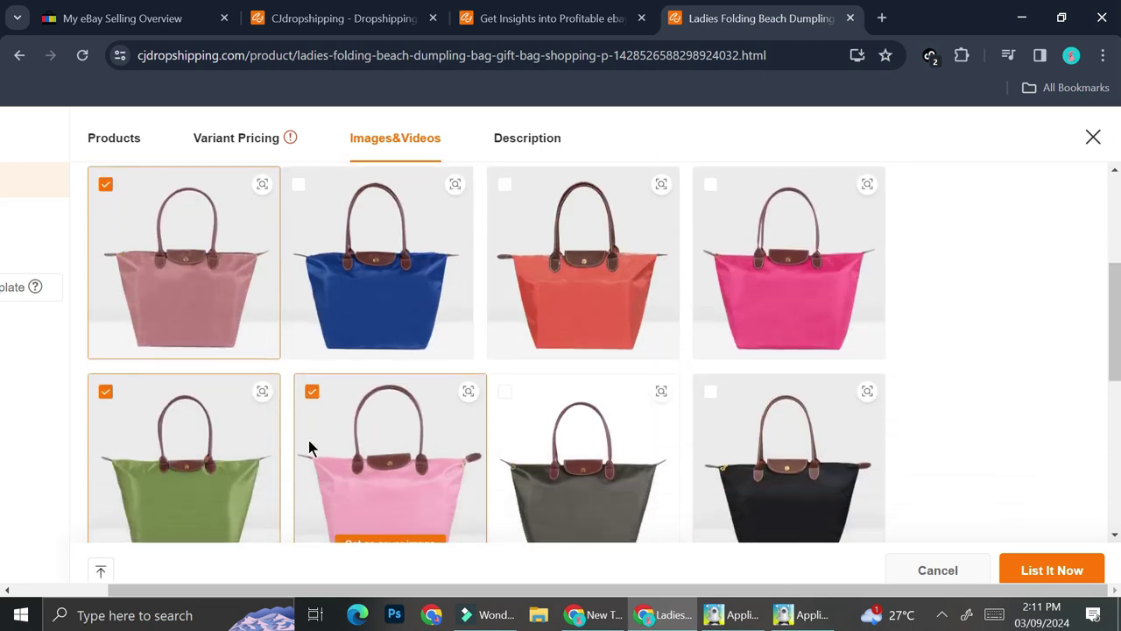
left_click(105, 319)
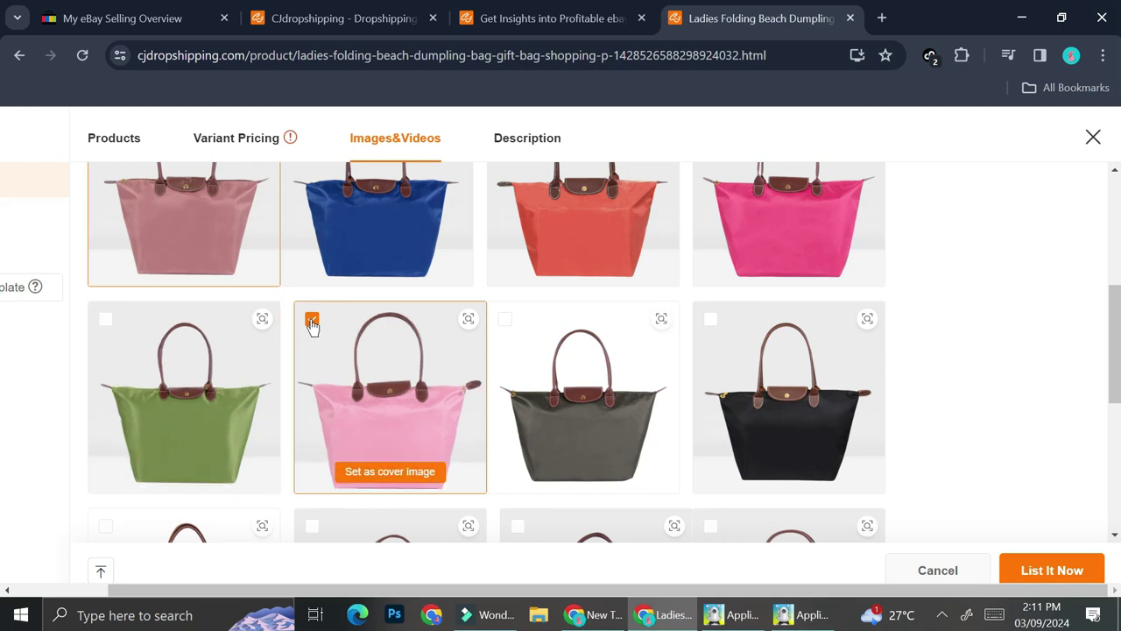
left_click(312, 319)
scroll(561, 345, "down", 5)
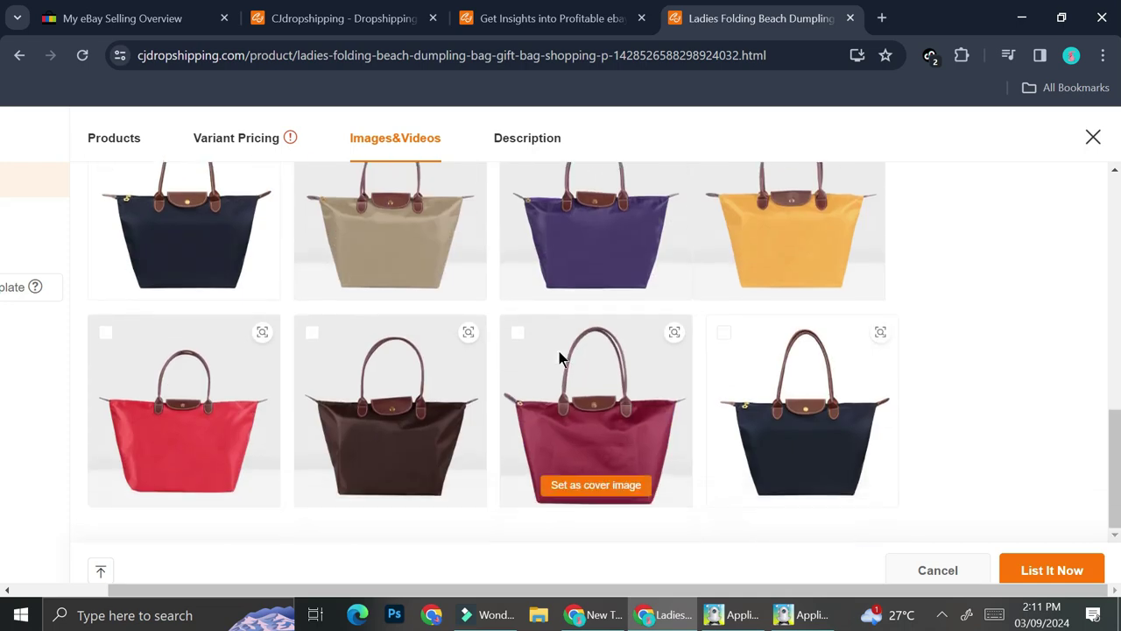
scroll(557, 356, "up", 10)
Step: Review the listing's product description and variant pricing, and submit the bag for listing on eBay
left_click(522, 149)
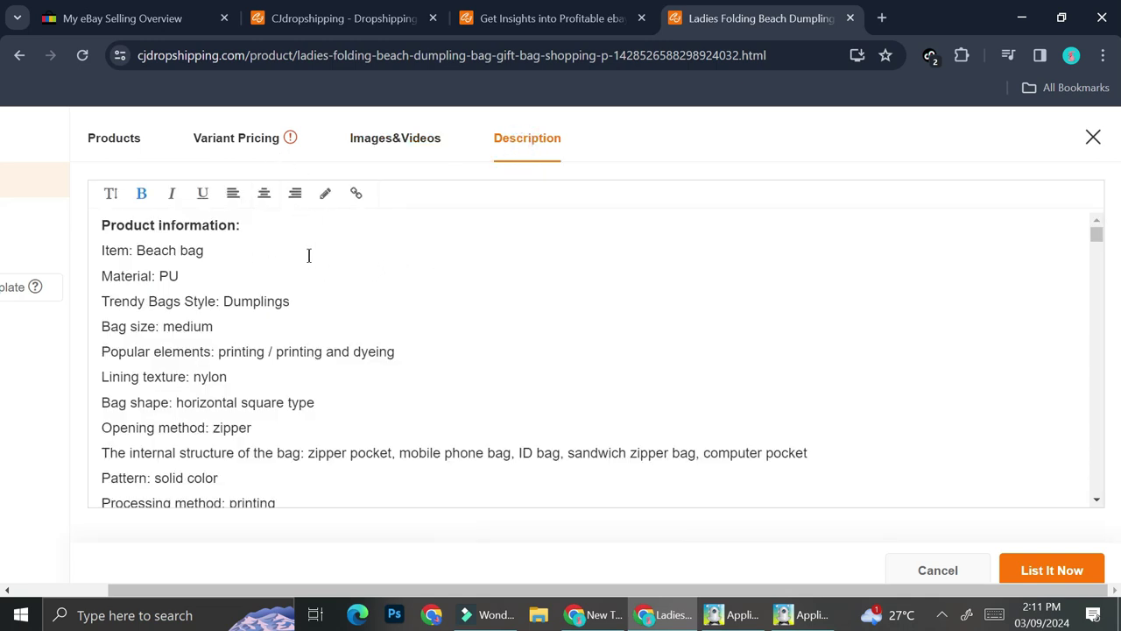
left_click(238, 140)
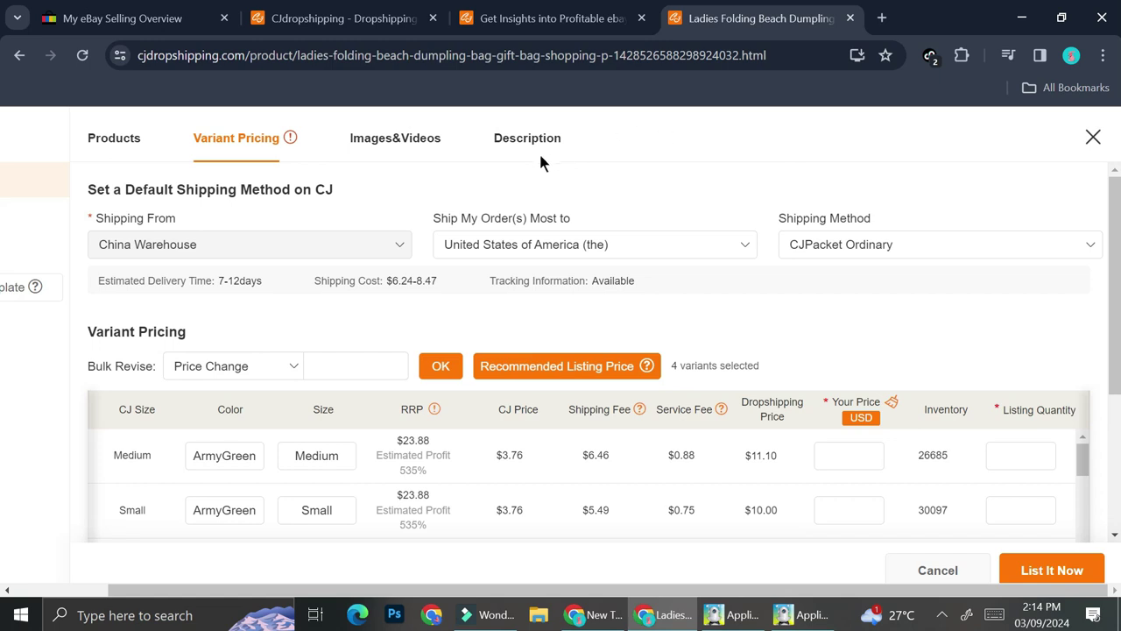
left_click(527, 140)
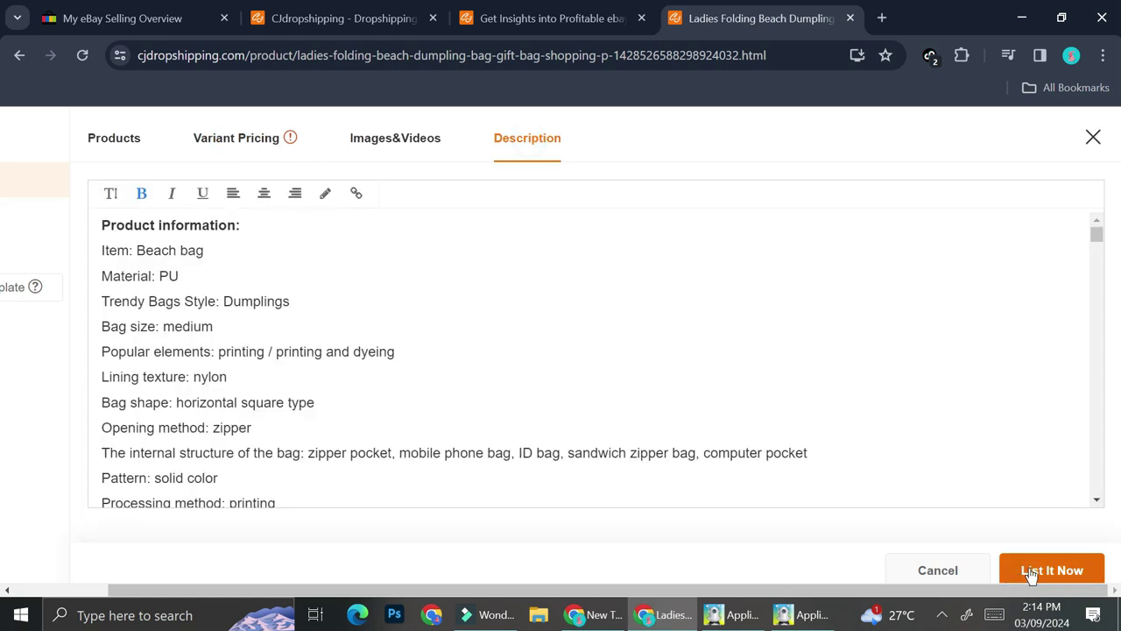
left_click(1031, 571)
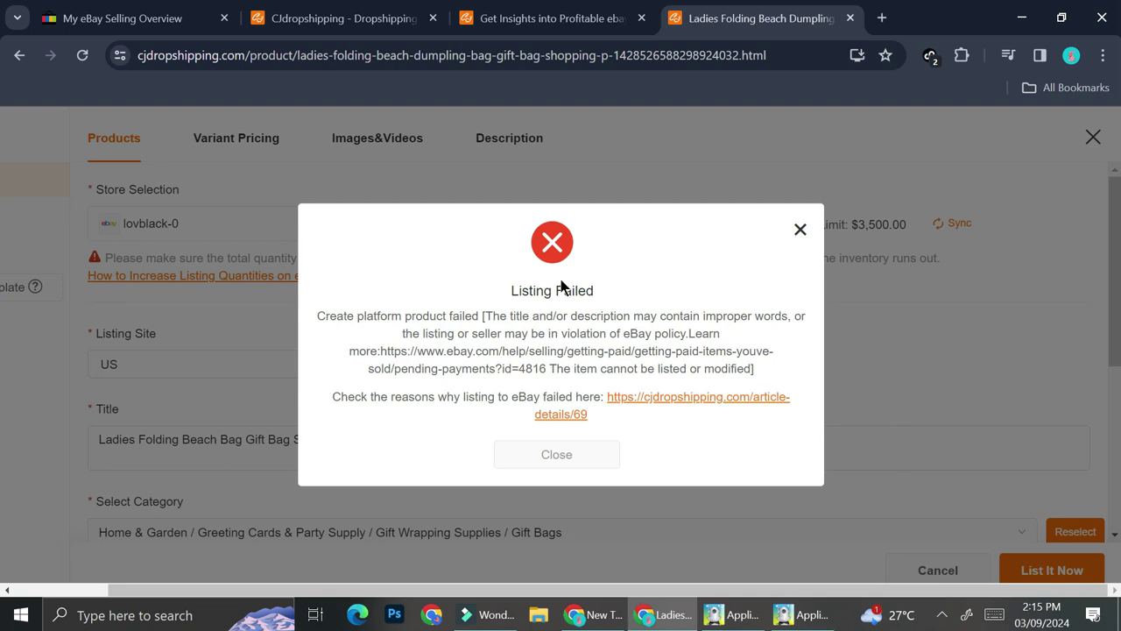
Step: Open the linked help article on why eBay listings fail and read the list of causes and the account type section
left_click(628, 397)
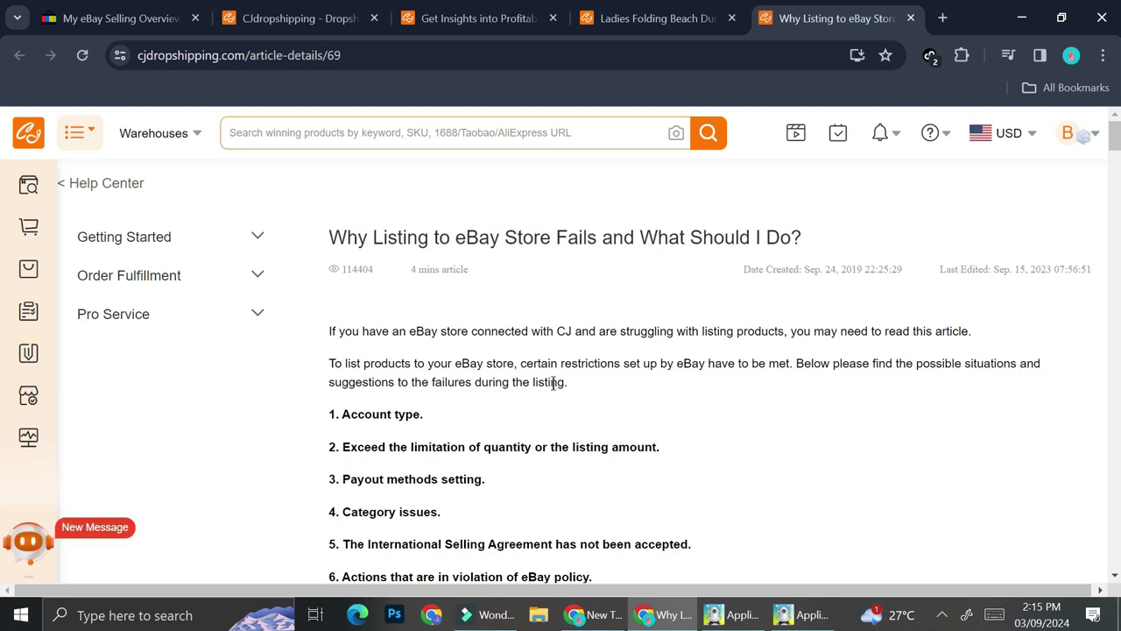
scroll(551, 381, "down", 3)
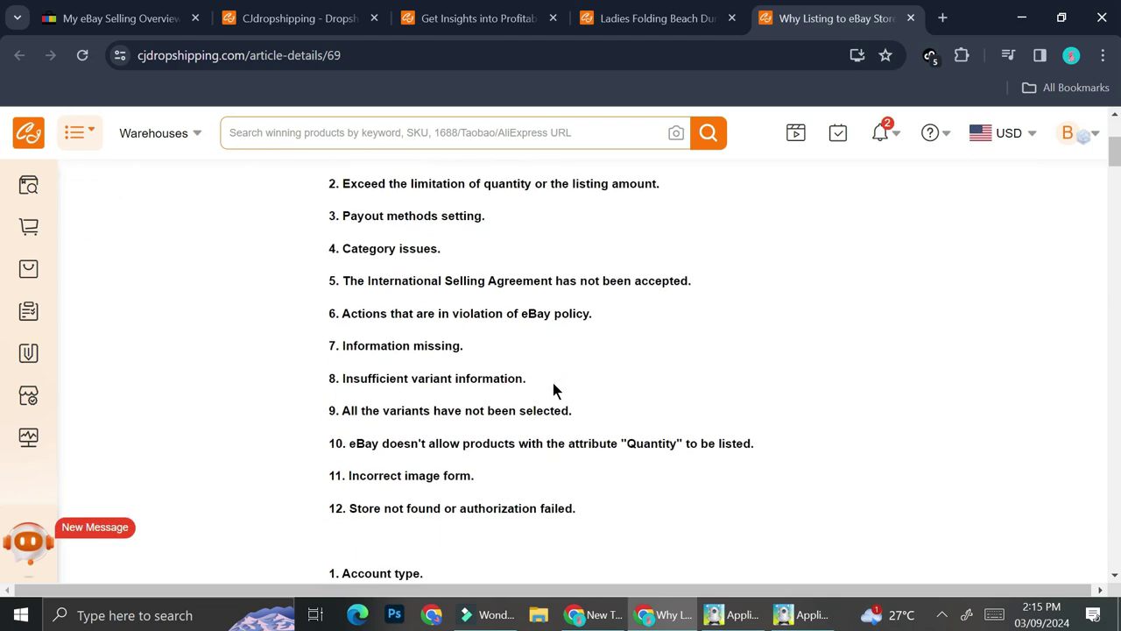
scroll(554, 385, "down", 2)
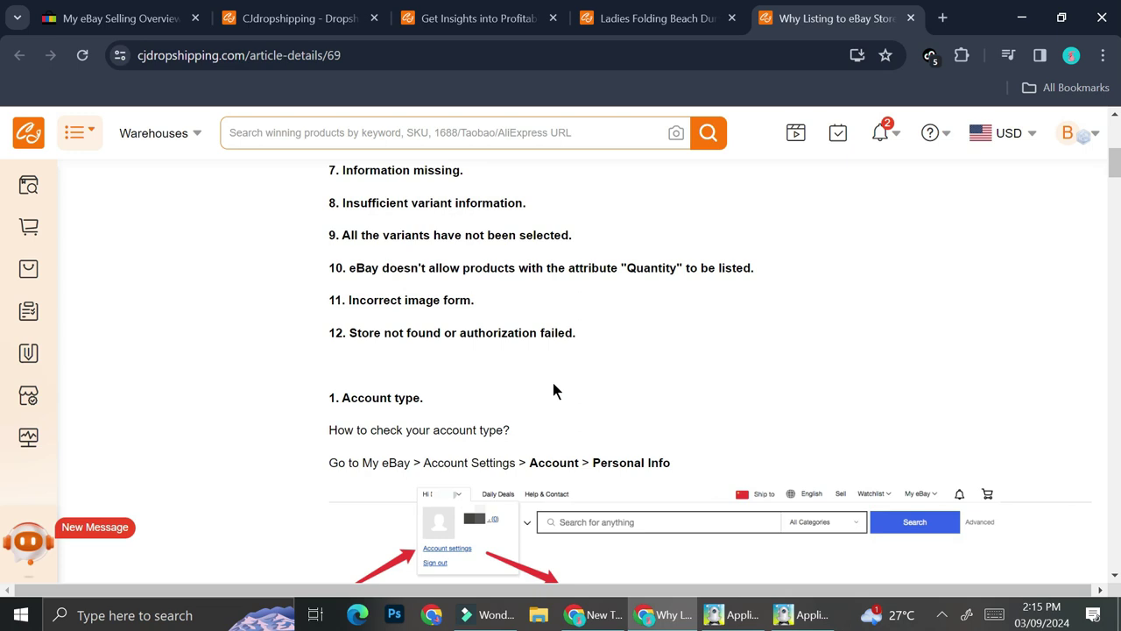
scroll(554, 386, "down", 2)
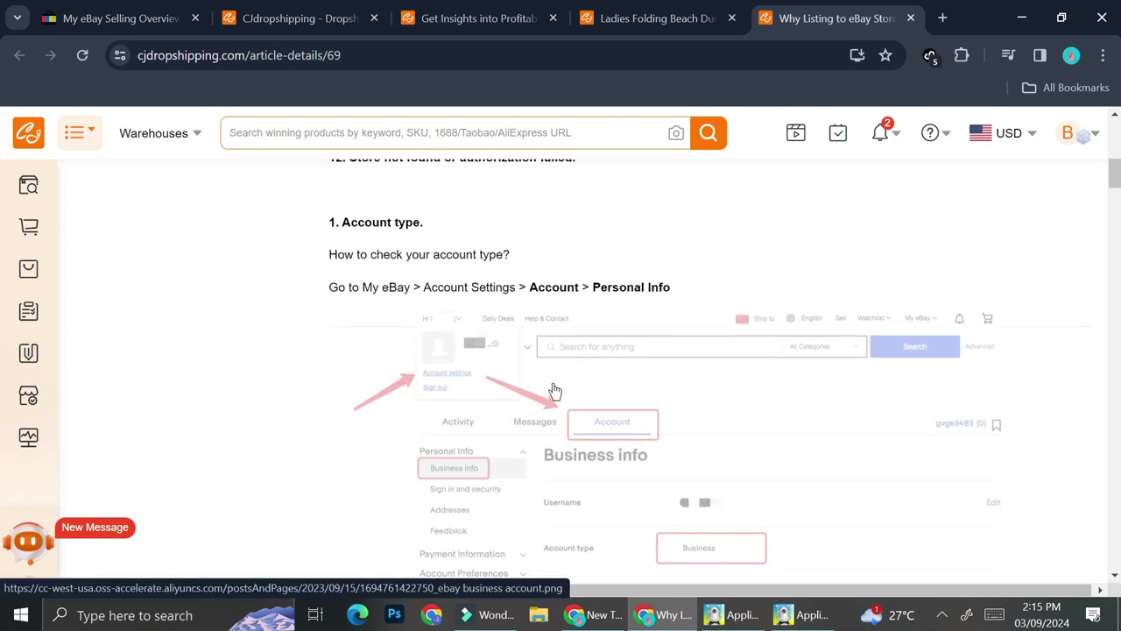
scroll(555, 391, "down", 3)
scroll(555, 391, "up", 1)
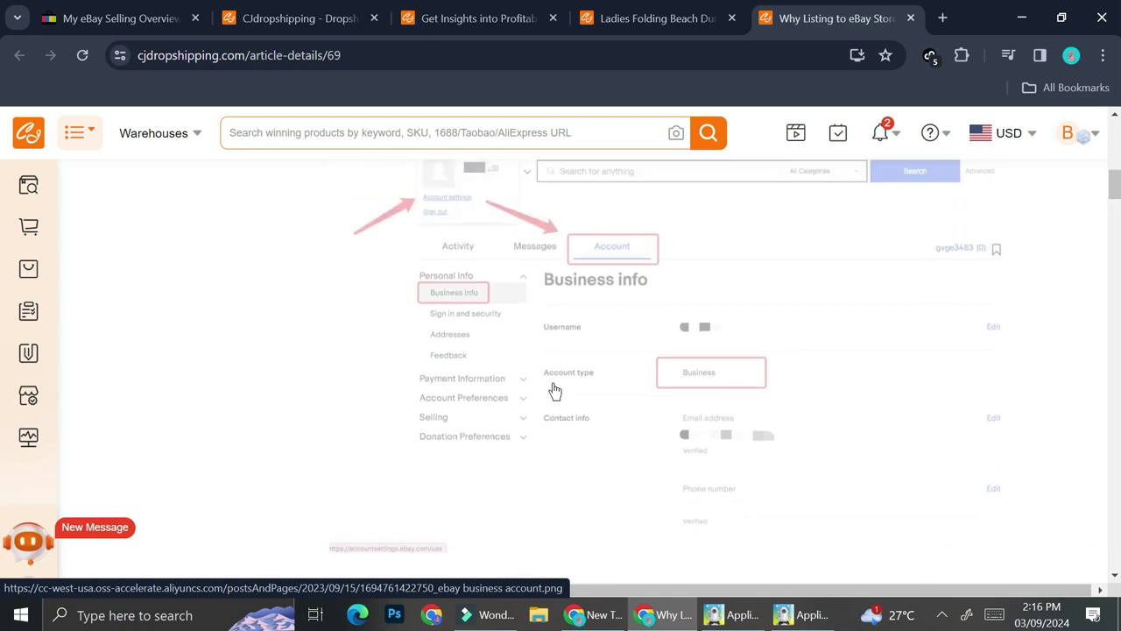
scroll(1081, 268, "down", 4)
scroll(1078, 275, "up", 8)
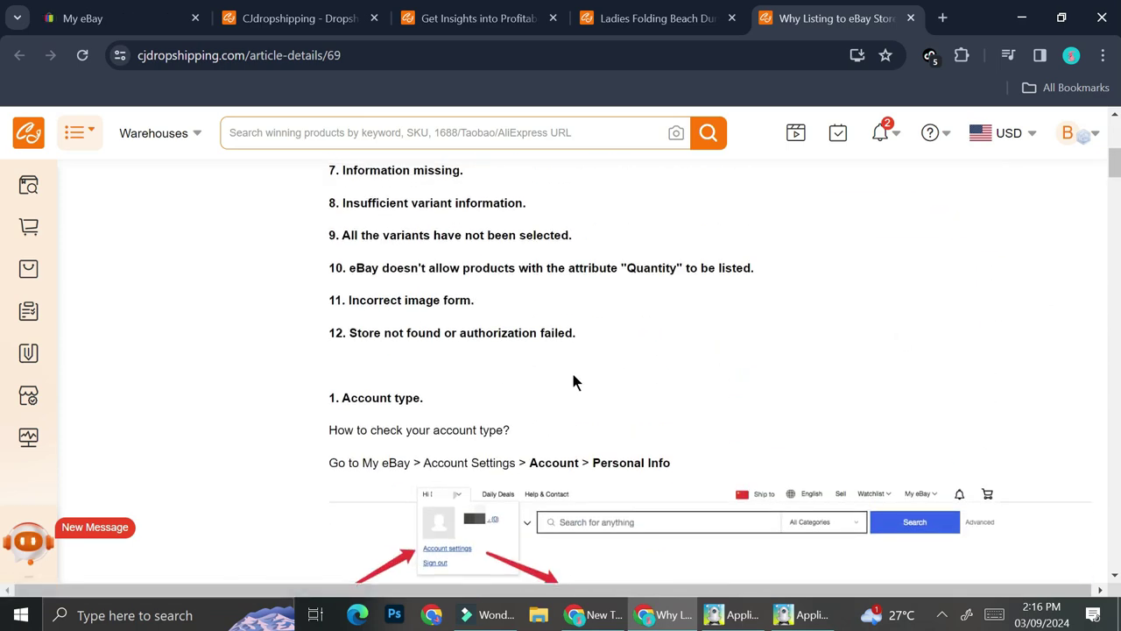
scroll(574, 380, "down", 2)
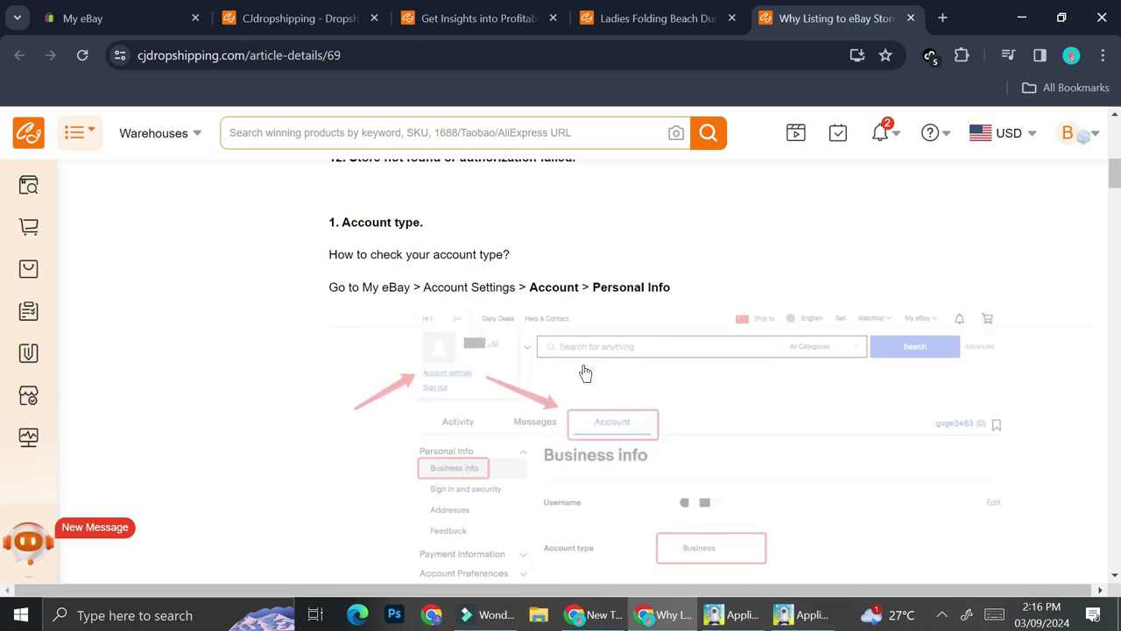
scroll(743, 441, "down", 6)
scroll(743, 440, "down", 3)
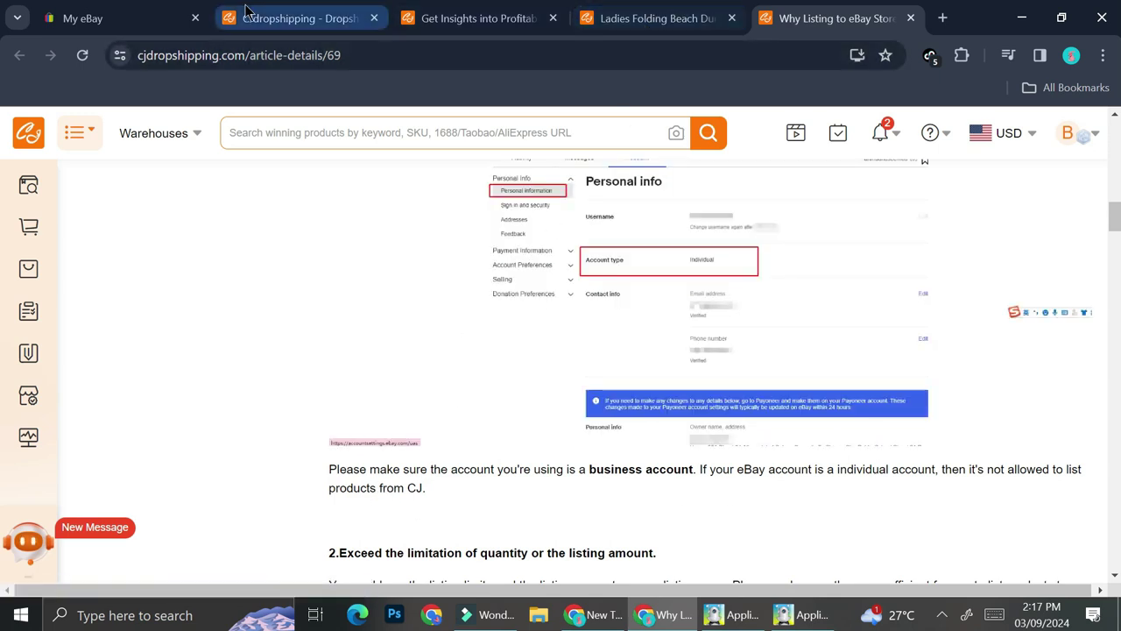
Step: Switch to the eBay account settings and check the account type in the personal info
left_click(140, 16)
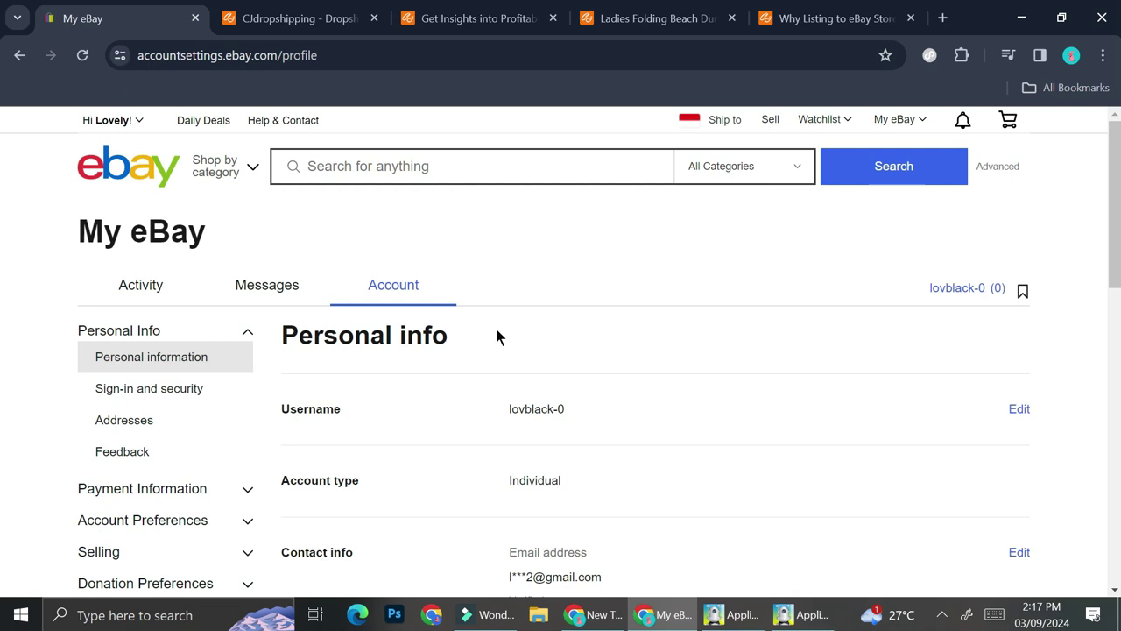
scroll(496, 337, "down", 2)
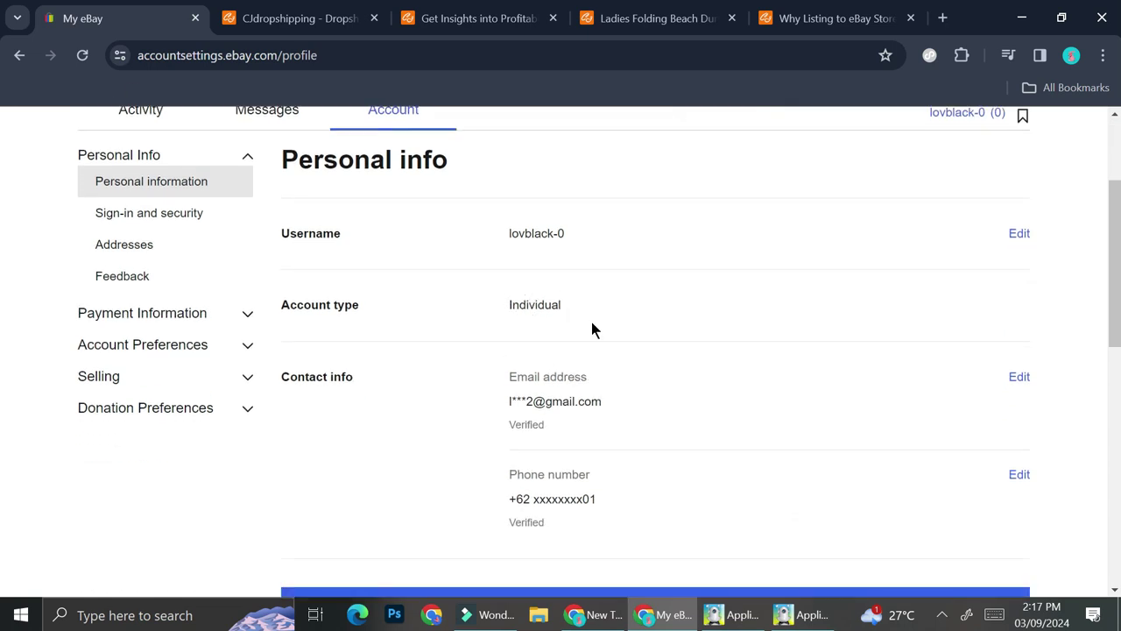
Step: Return to the beach dumpling bag's listing on CJdropshipping and dismiss the listing failure message
left_click(269, 12)
left_click(462, 10)
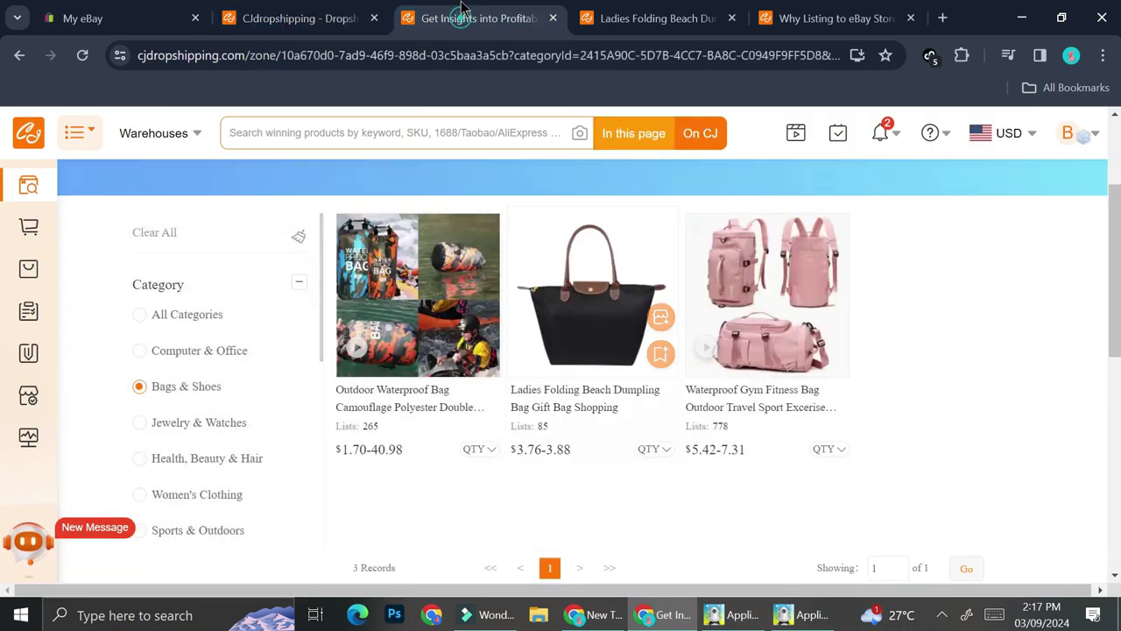
left_click(606, 11)
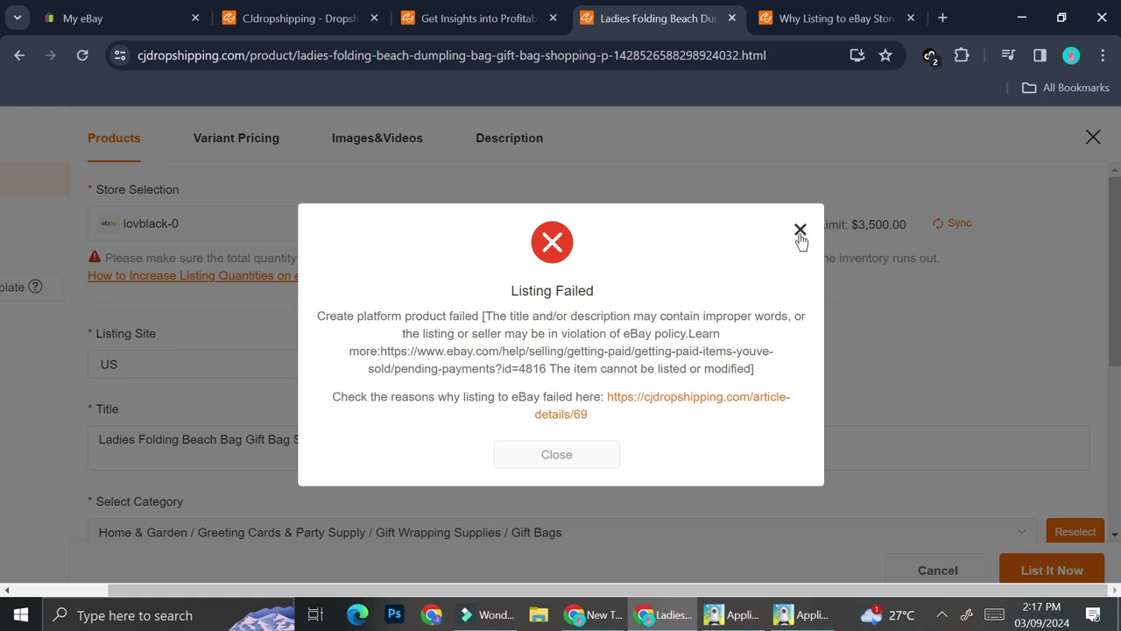
left_click(800, 232)
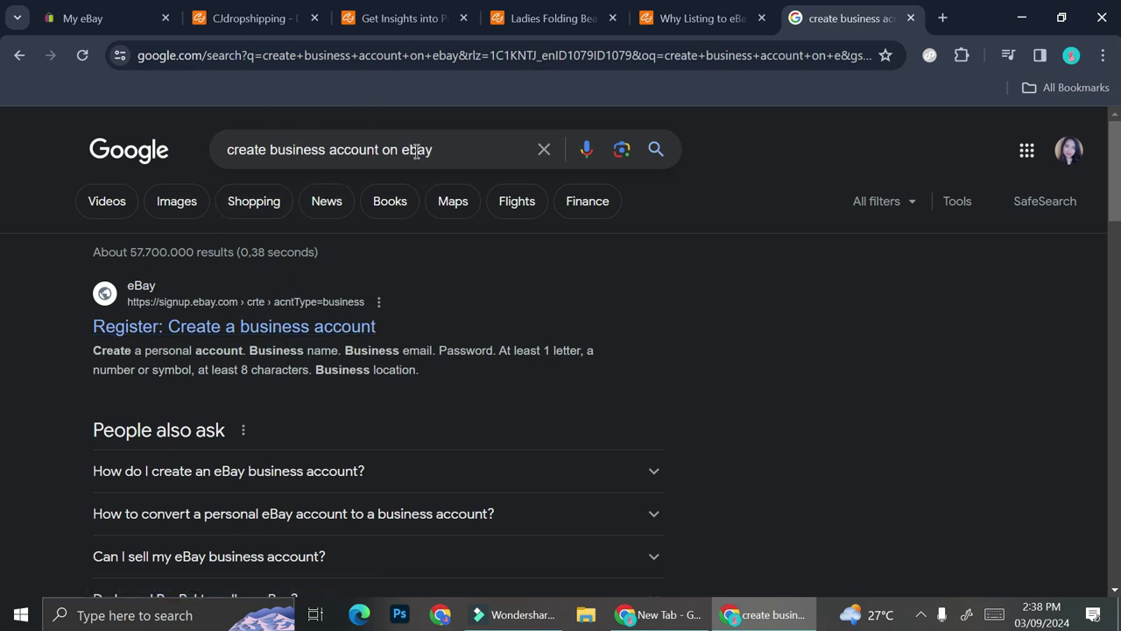
Step: Open eBay's business account registration page from the search results and look through its form fields
left_click(263, 330)
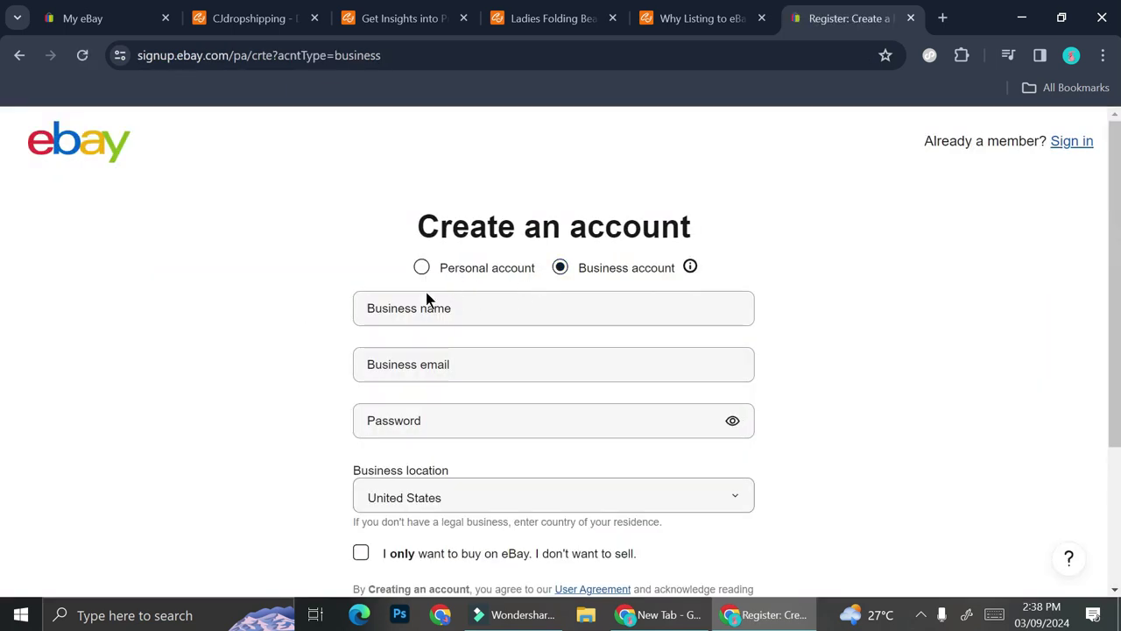
scroll(441, 310, "down", 1)
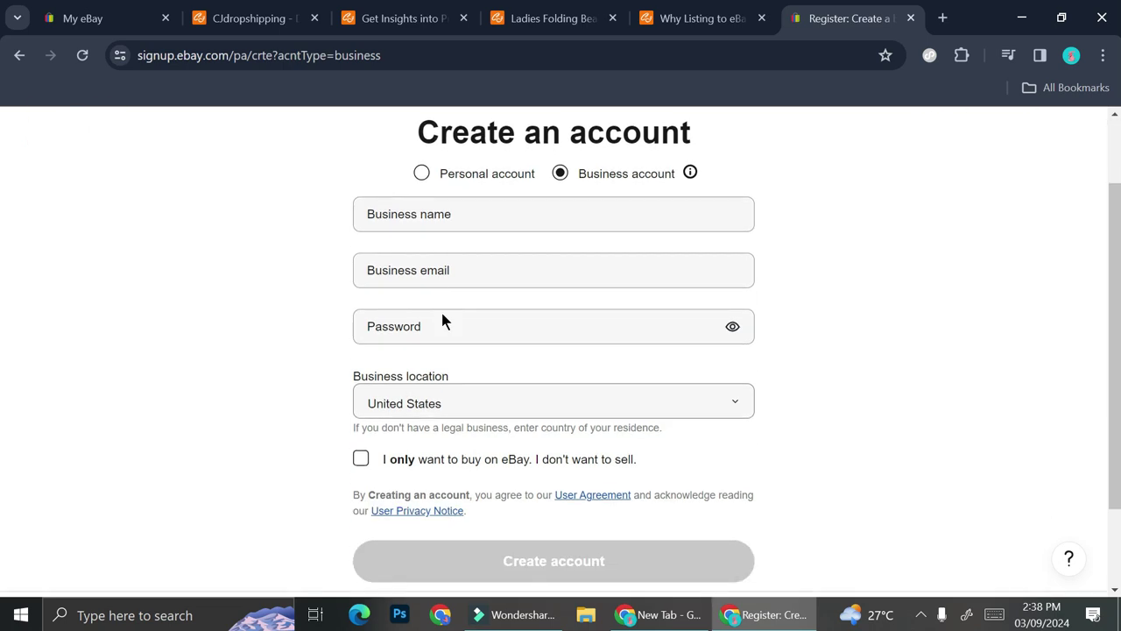